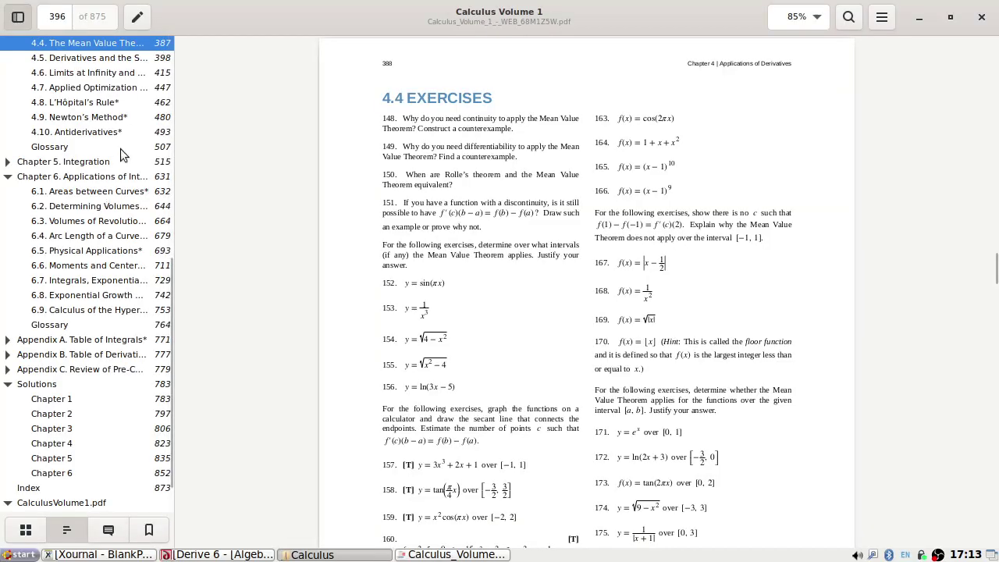
Step: Scroll the 4.4 Exercises page until the graphing instructions and exercises 157–160 are visible
scroll(162, 106, "up", 2)
scroll(475, 265, "down", 1)
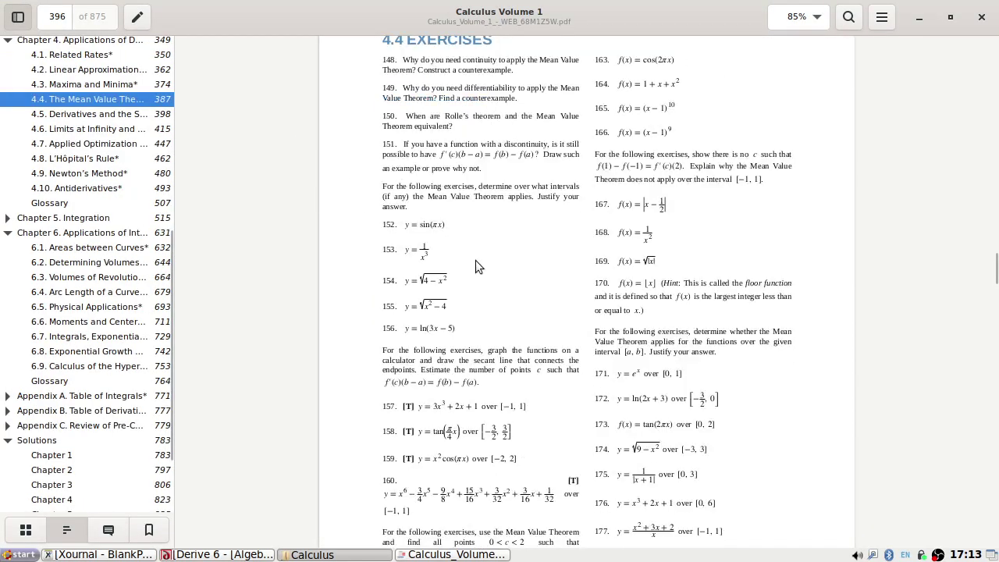
scroll(479, 266, "down", 1)
scroll(476, 261, "down", 2)
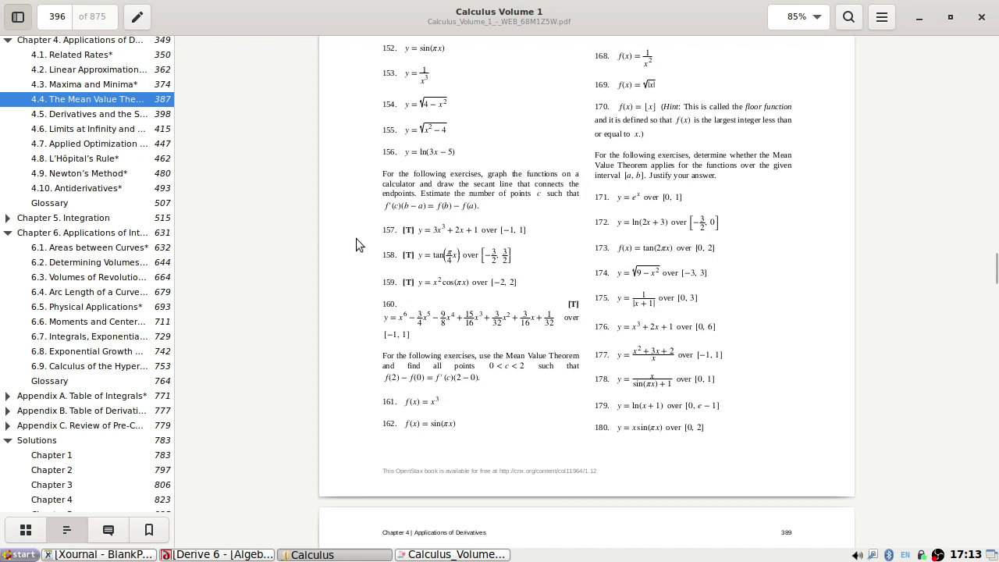
Step: Copy an area screenshot of the instructions and exercises 157–160 to the clipboard, then close GNOME Screenshot
key("Print")
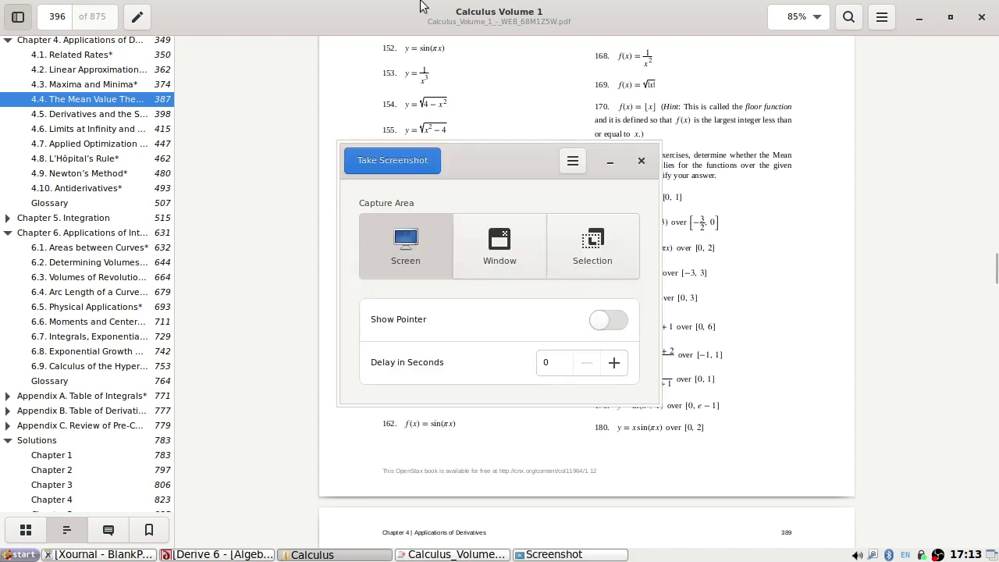
left_click(586, 261)
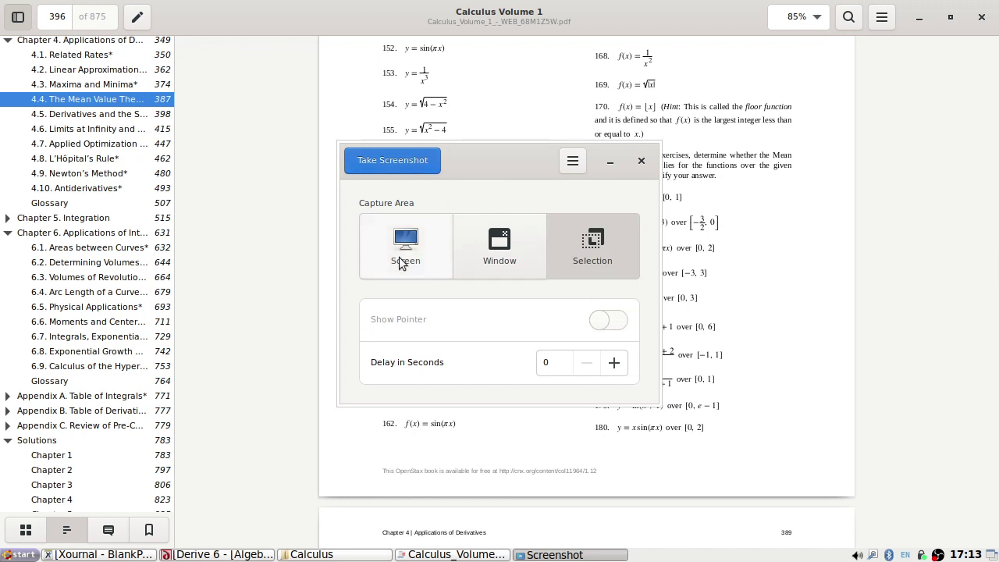
left_click(414, 161)
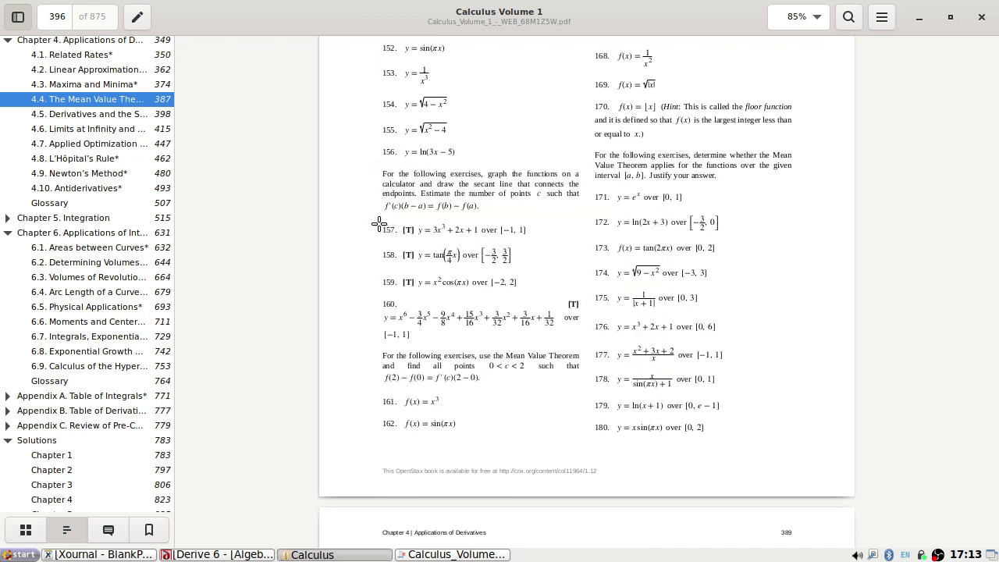
left_click_drag(375, 157, 590, 353)
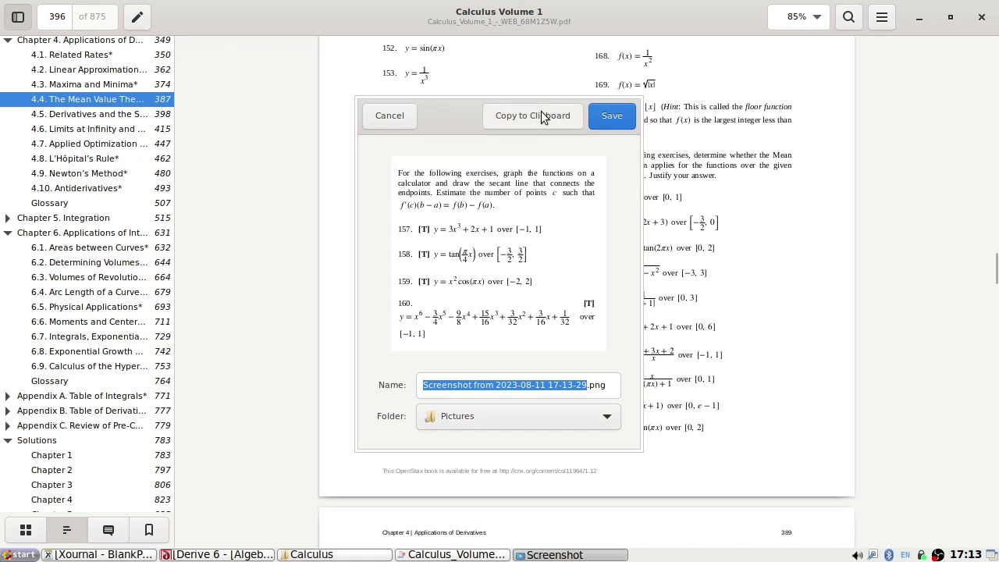
left_click(396, 119)
left_click(639, 163)
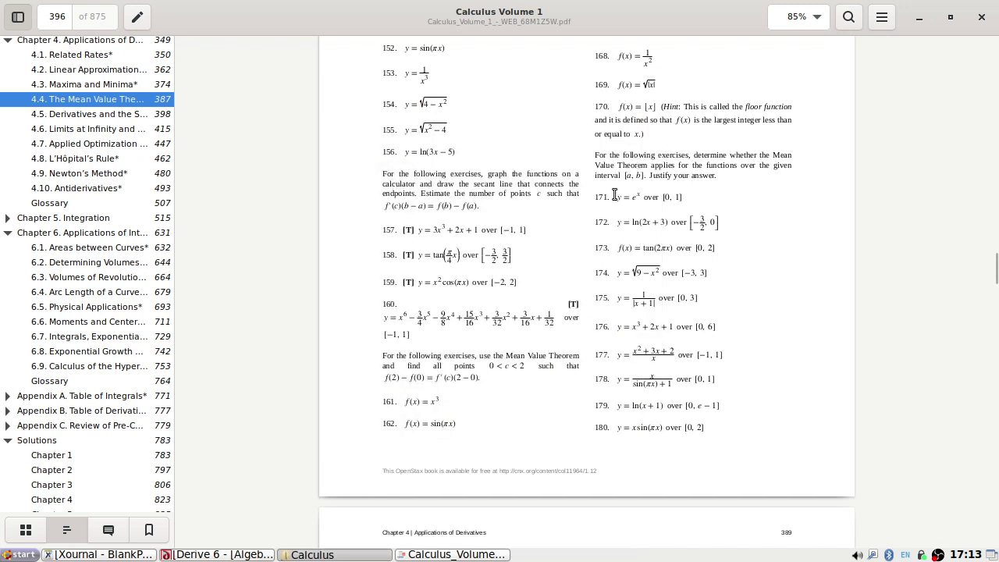
Step: Bring the blank Xournal page forward in fullscreen with the black pen selected
left_click(102, 554)
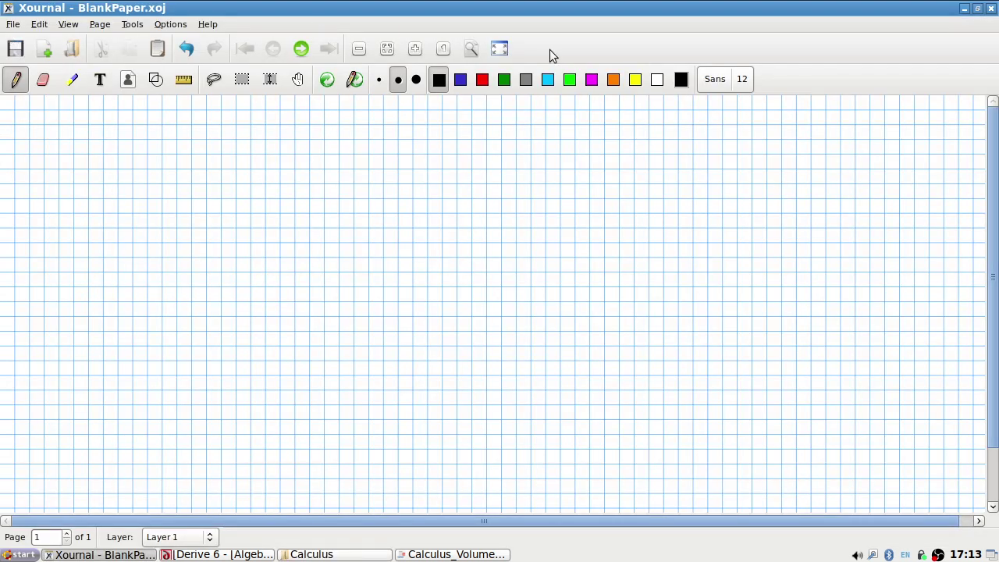
left_click(489, 71)
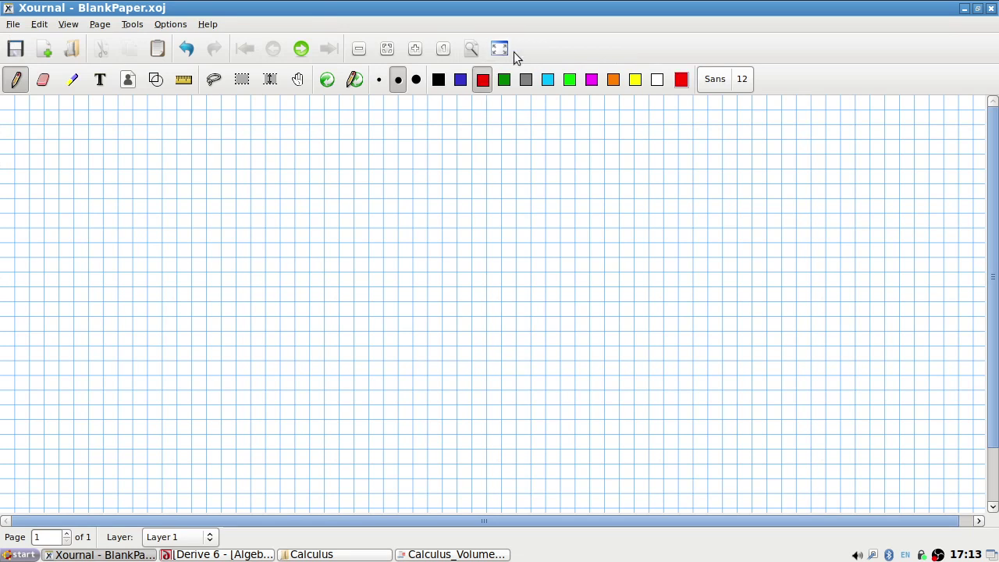
left_click(435, 81)
left_click(503, 51)
Step: Paste the exercises capture at the page's top-left corner, then switch to a restored Derive 6 window
key("ctrl+v")
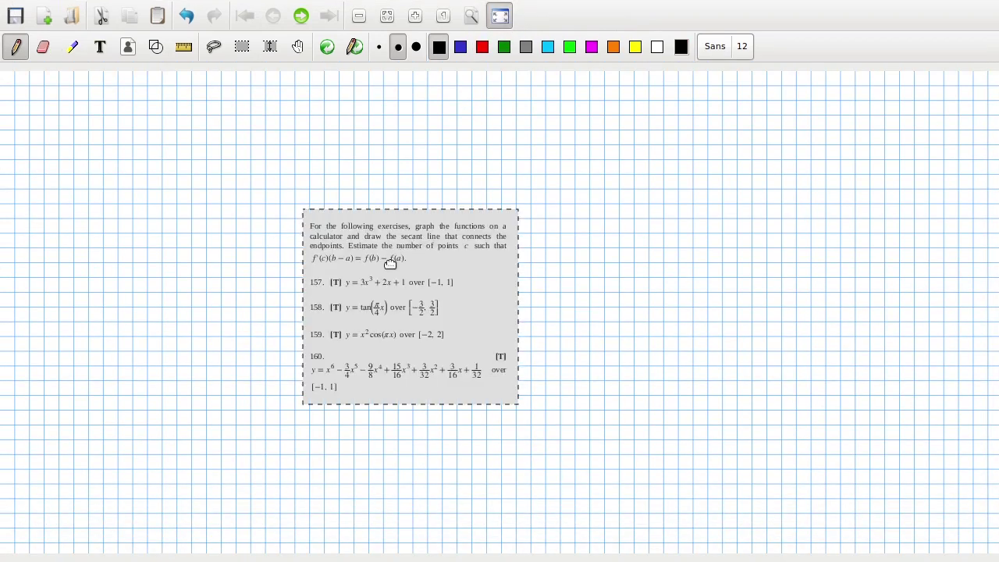
left_click_drag(390, 261, 89, 133)
key("alt+Tab")
key("alt+Tab")
key("alt+Tab")
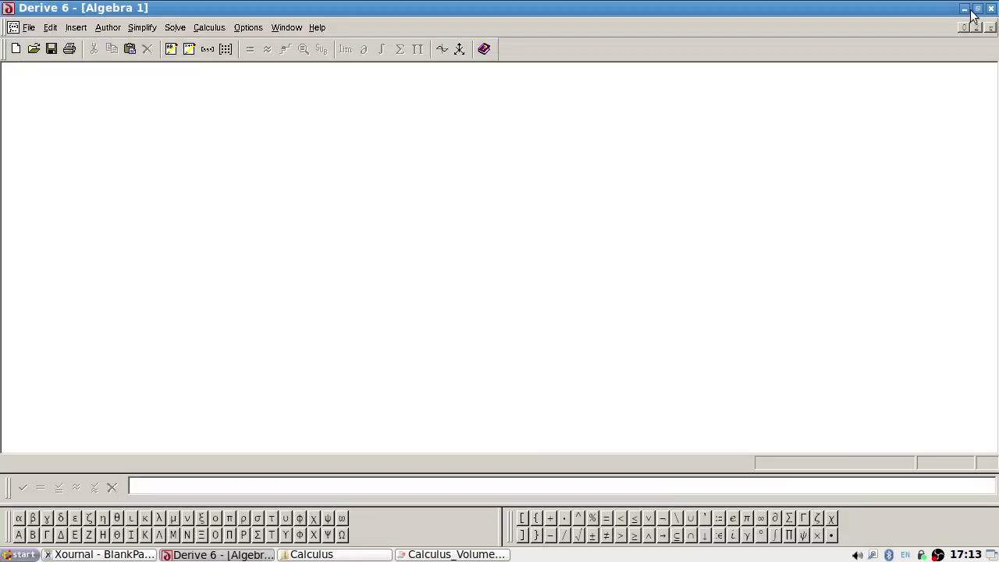
left_click(976, 7)
Step: Fit Derive to the right of the notes and maximize the Algebra 1 sheet
left_click_drag(488, 14, 711, 19)
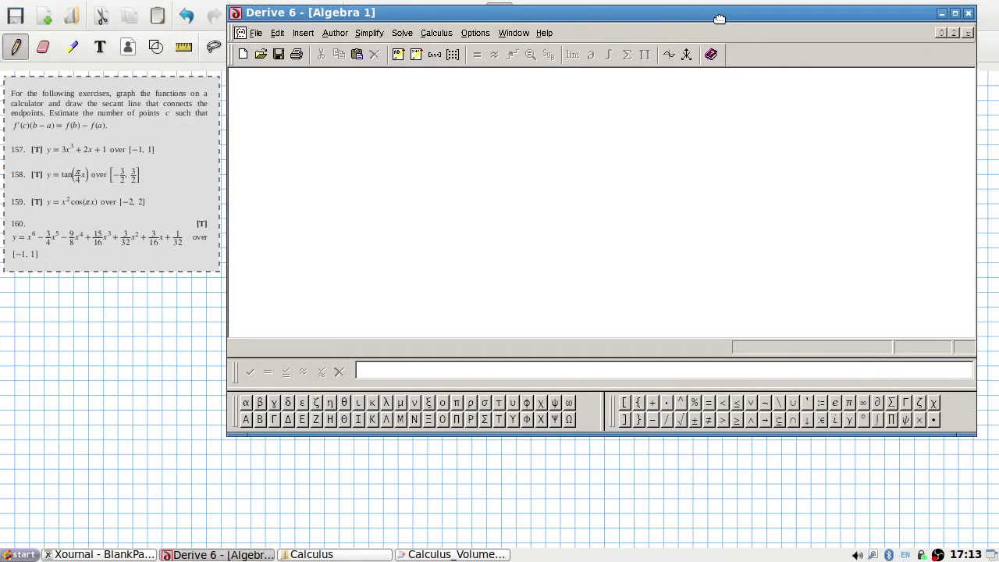
left_click_drag(967, 429, 988, 533)
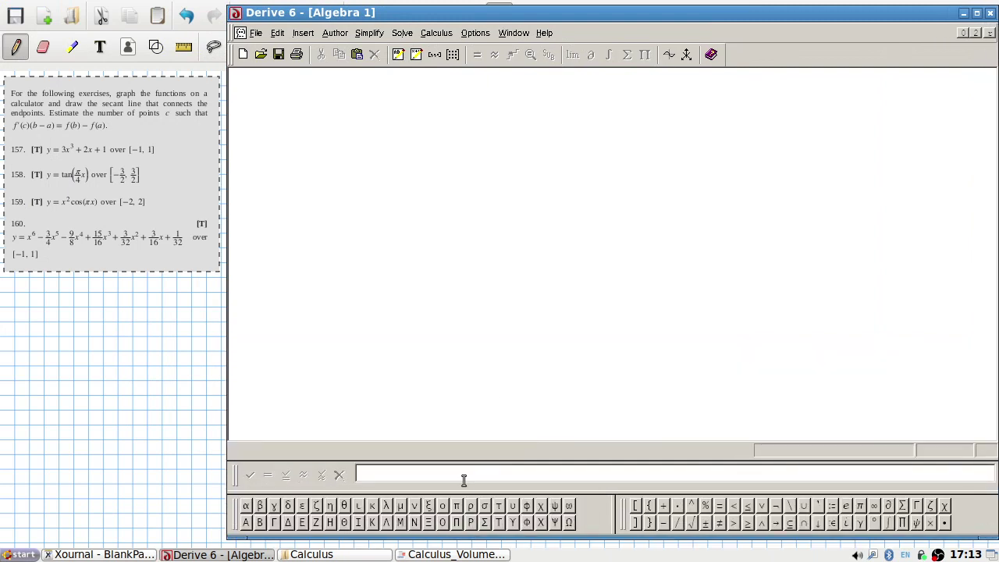
left_click(513, 33)
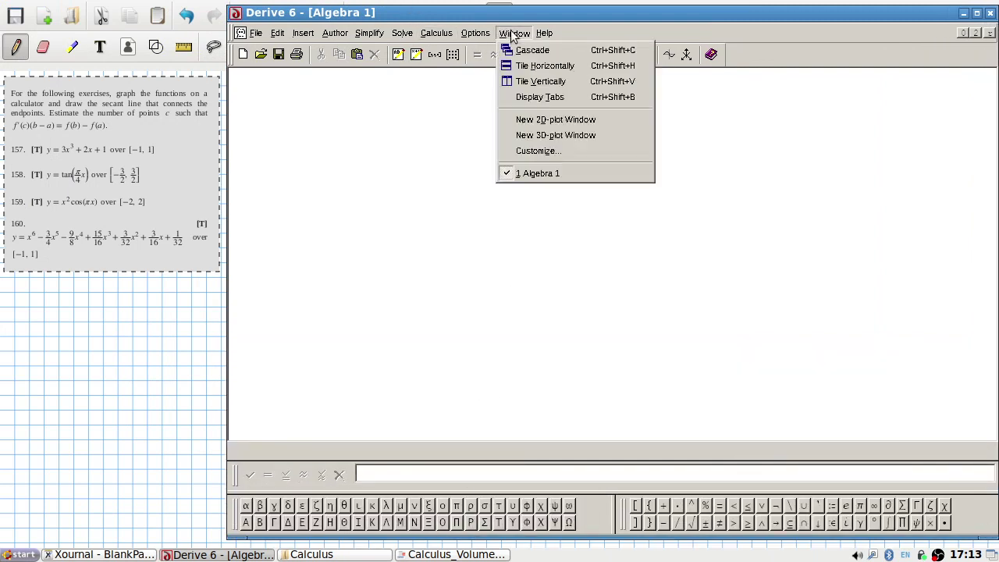
left_click(523, 96)
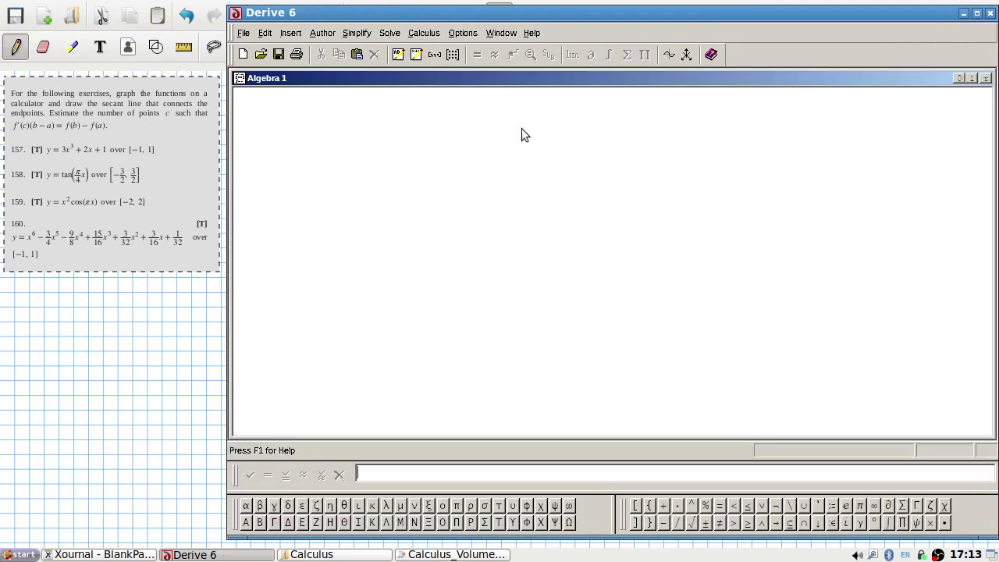
double_click(562, 76)
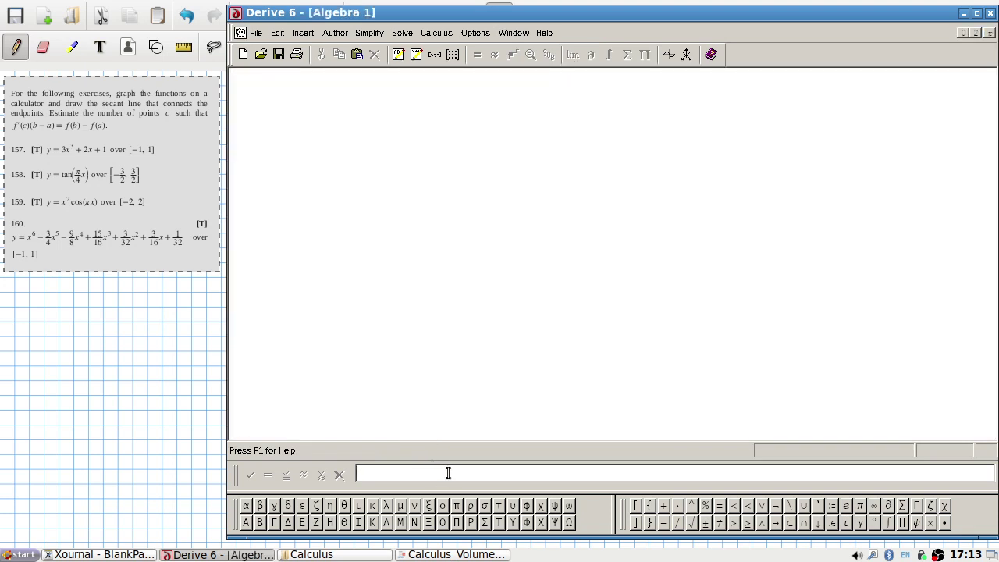
Step: Enter 3x^3 + 2x + 1 as expression #1 and open a new 2D plot window
type("3x^3 + 2x + 1")
key("Return")
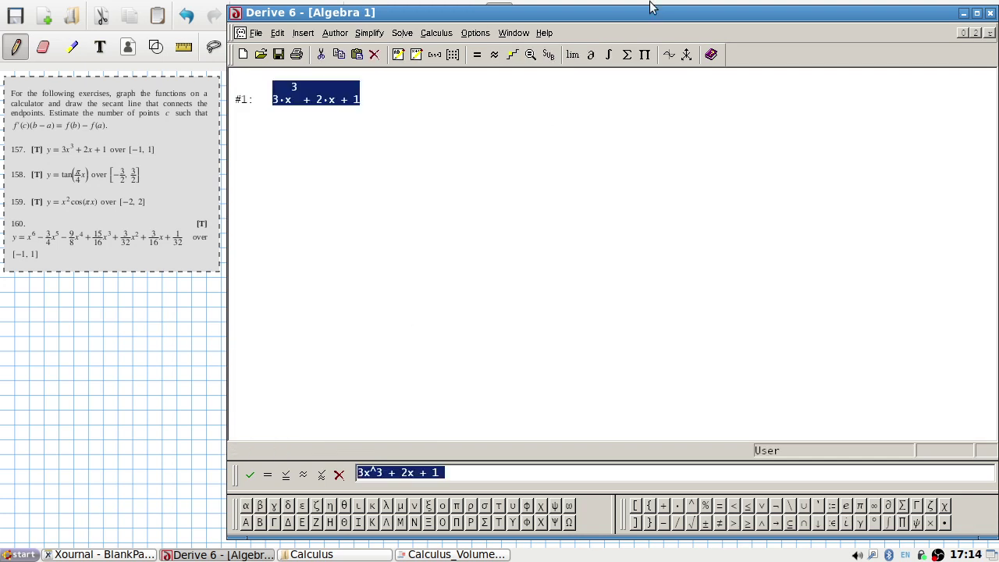
left_click(668, 54)
Step: Tile the plot and algebra windows vertically and graph the cubic
left_click(382, 33)
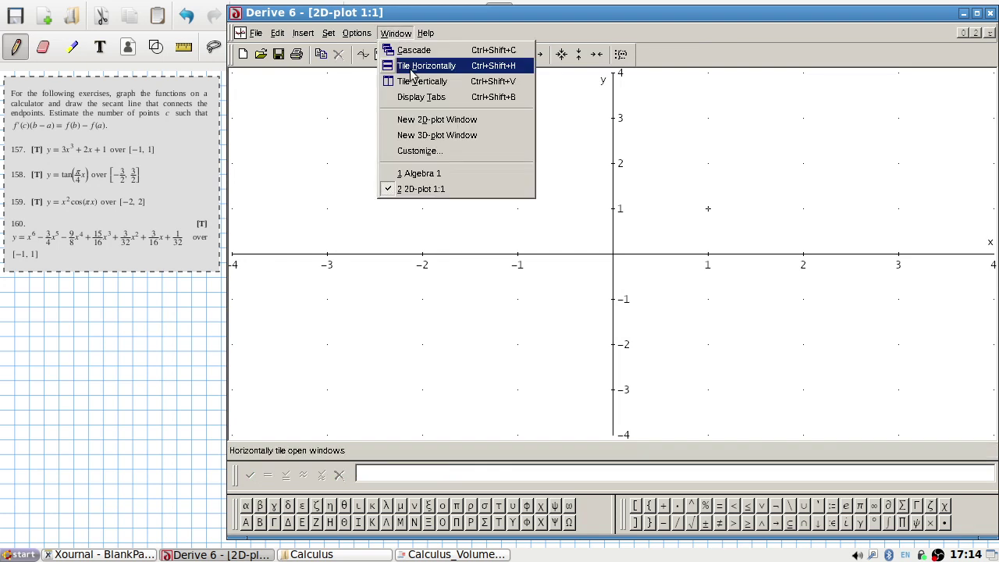
left_click(425, 80)
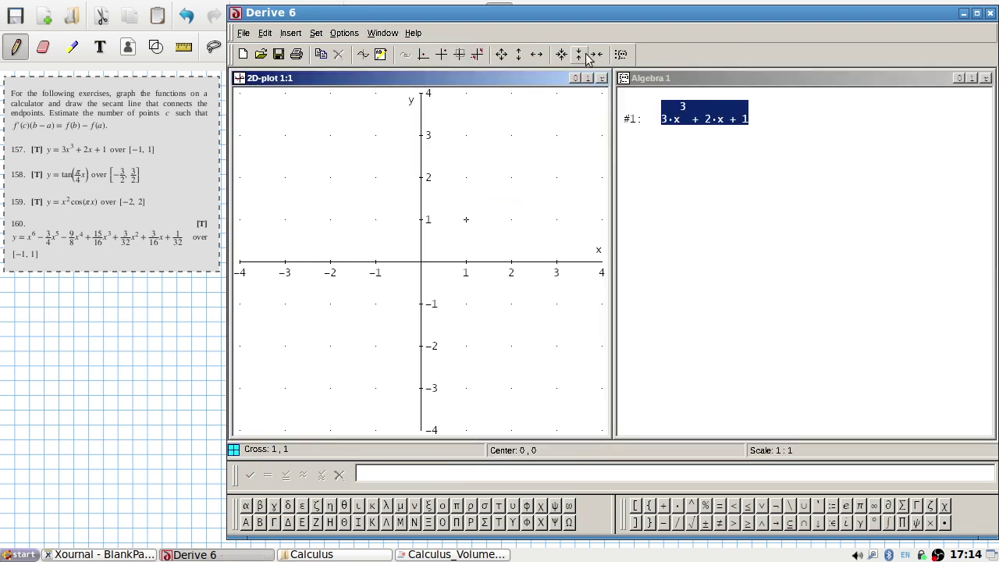
left_click(363, 56)
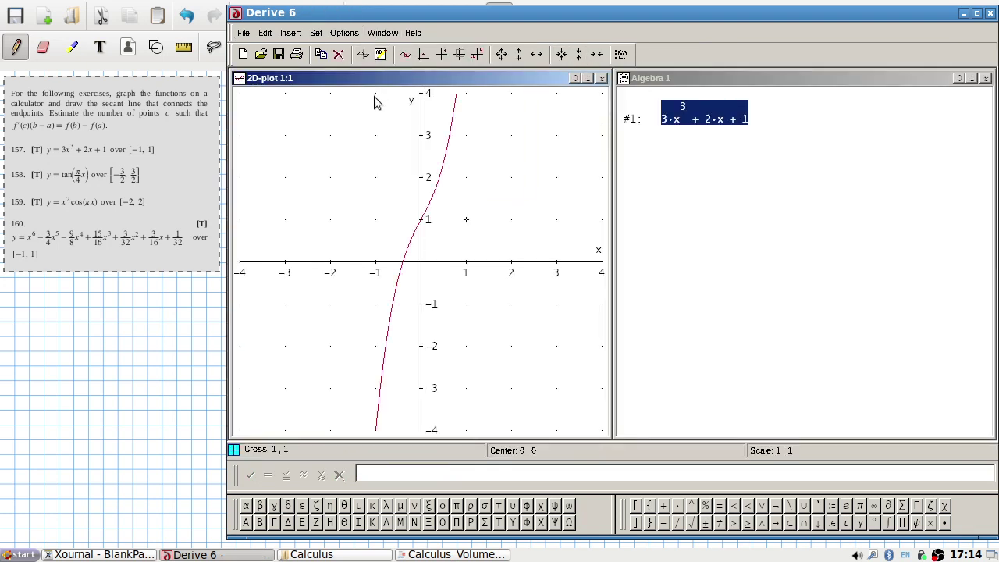
Step: Adjust the horizontal zoom until the x-axis spans −2 to 2
left_click(536, 54)
left_click(597, 54)
left_click(602, 61)
left_click(602, 61)
left_click(536, 54)
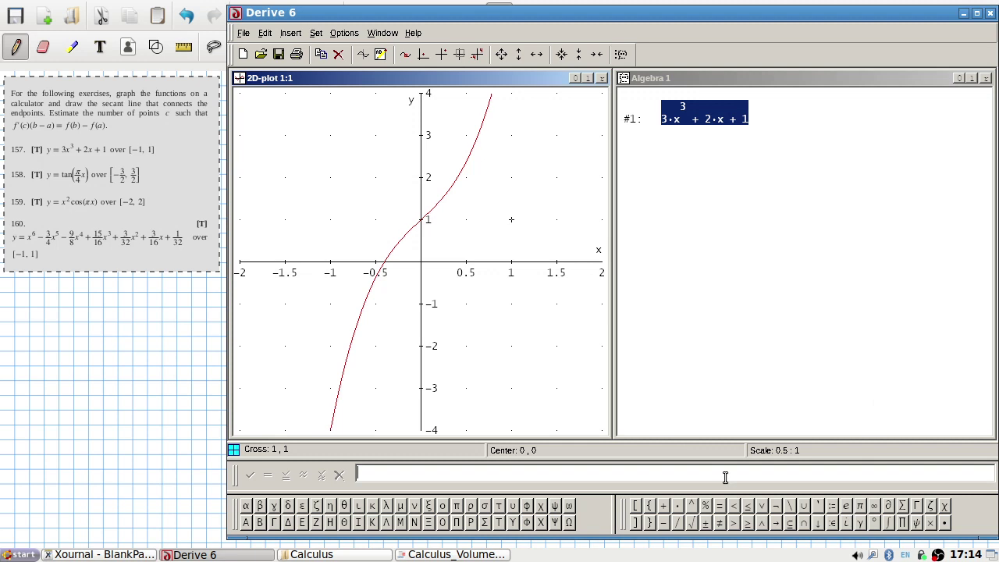
type("y")
Step: Redefine expression #1 as f(x) := 3x^3 + 2x + 1
key("Escape")
right_click(738, 127)
left_click(757, 130)
type("f(x) :")
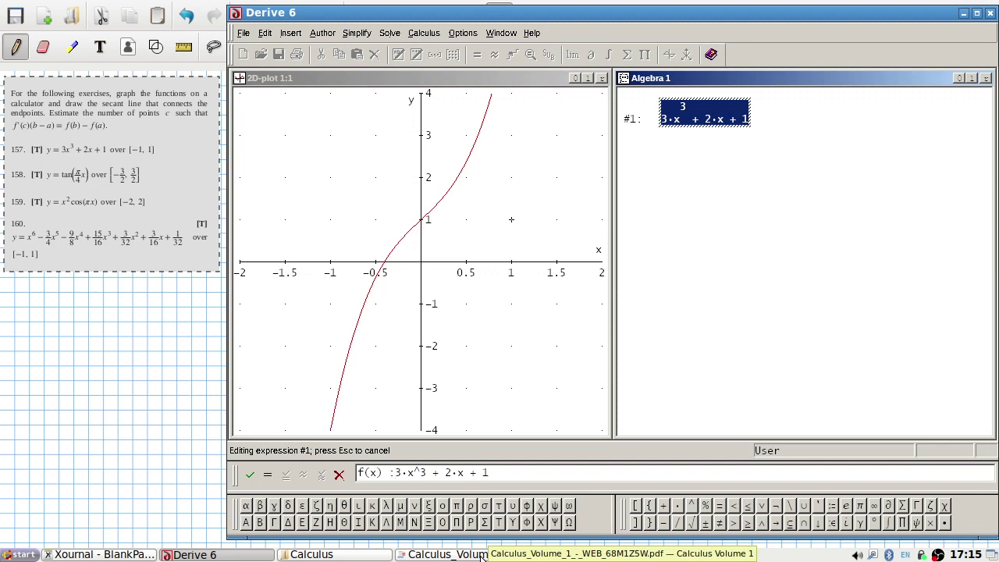
type("=")
key("Return")
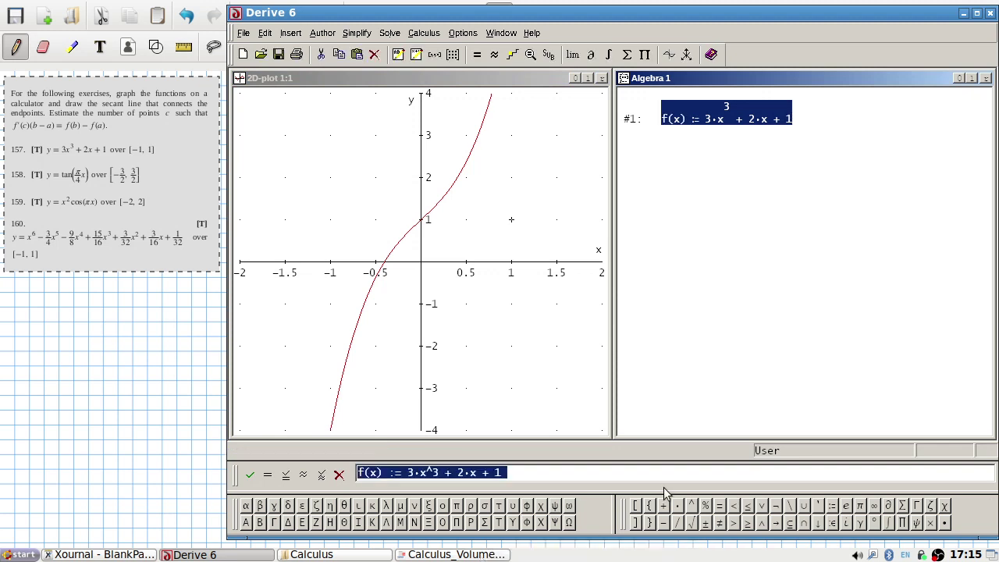
Step: Enter the secant line y − f(1) = (f(1) − f(−1))/(1 − (−1))·(x − 1) as expression #2
type("y")
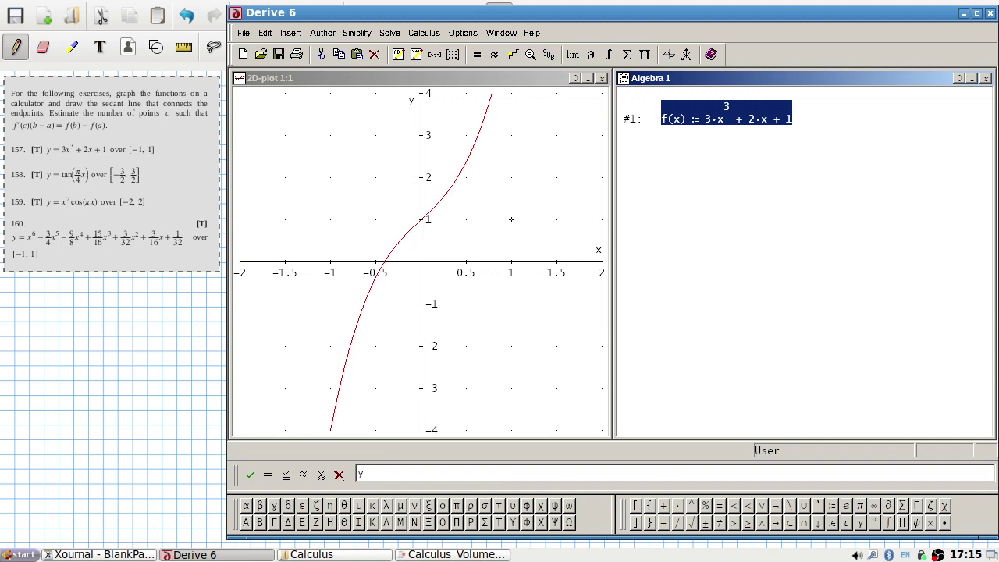
type("-f(1)=m(x-1")
key("BackSpace")
type("()")
type("f(1)")
type("-f(")
type("-1)")
type("/()")
type("(1)")
type("-(")
type("-1)")
type("(x-(1")
key("Return")
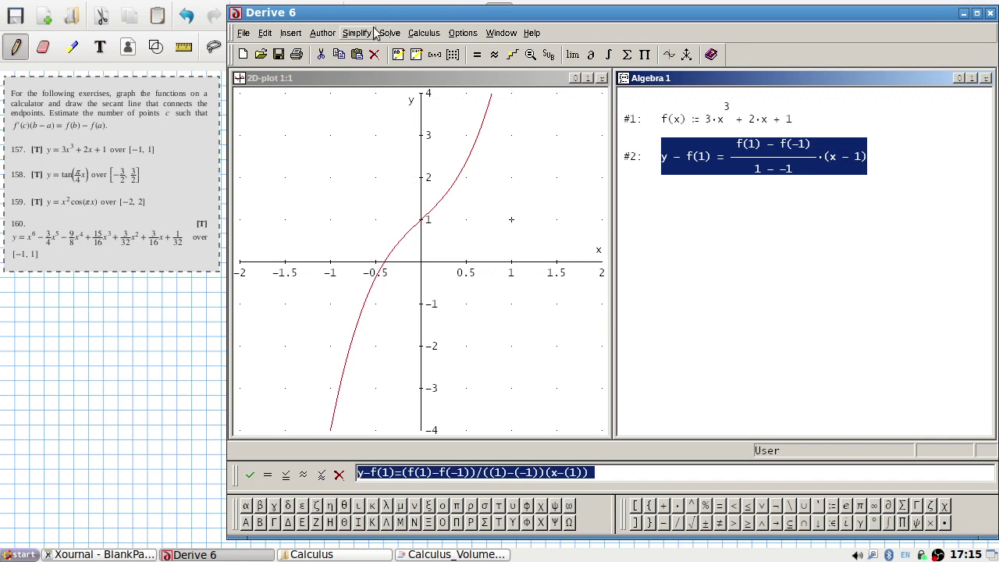
left_click(669, 53)
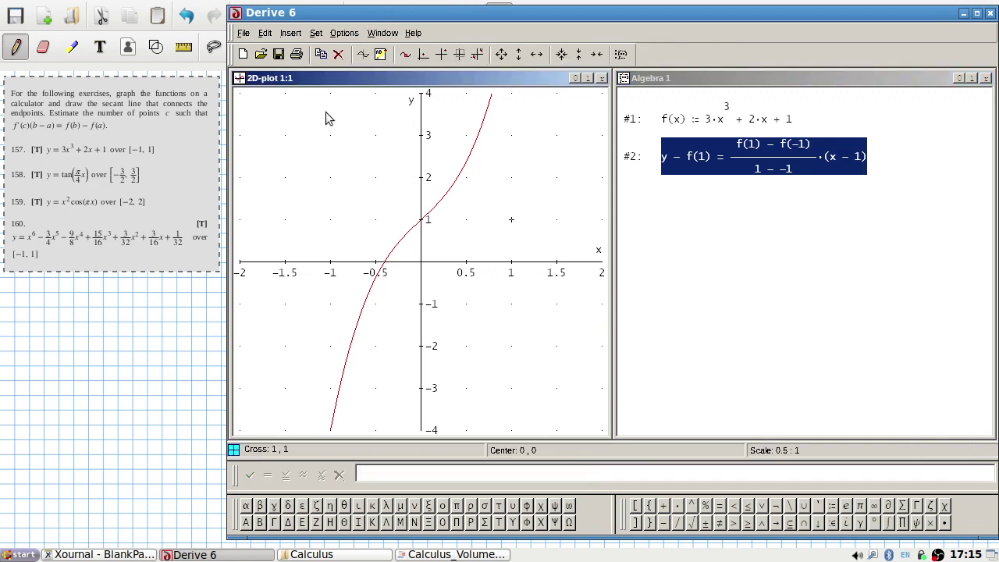
Step: Plot the secant line over the cubic and zoom out vertically so y spans −8 to 8
left_click(370, 53)
left_click(520, 53)
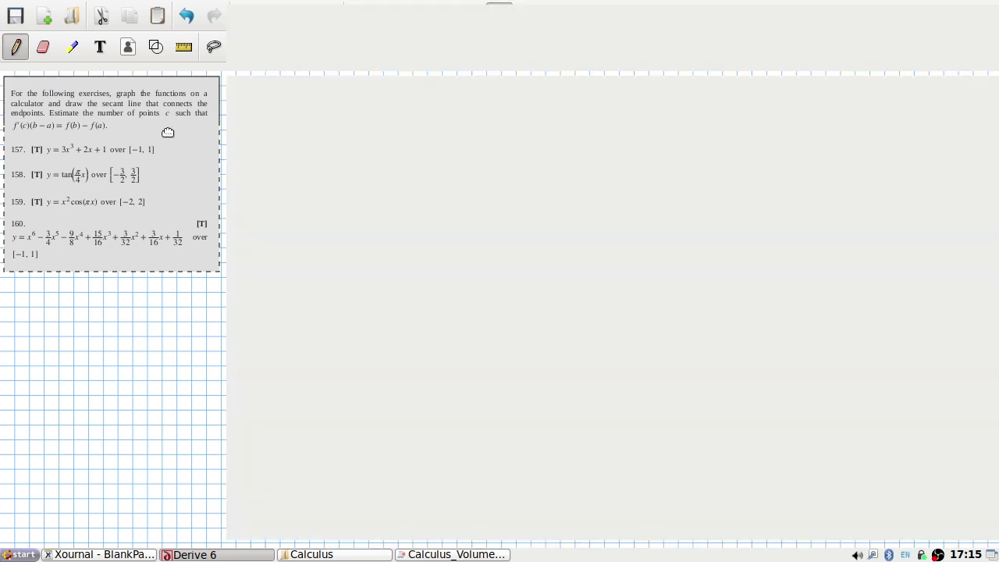
Step: Handwrite 2 beside exercise 157 in Xournal, then switch to the Calculus Volume 1 PDF
left_click(167, 130)
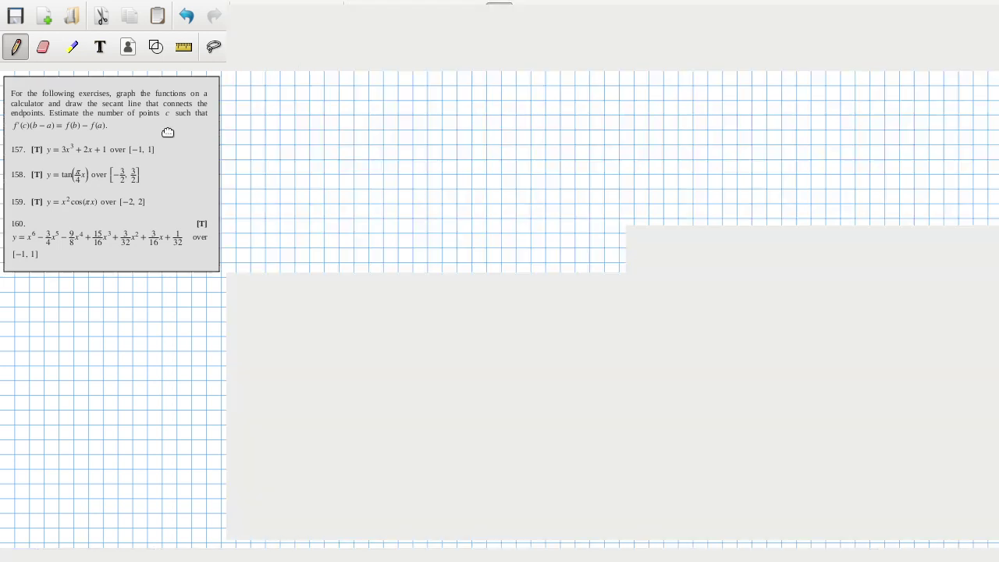
left_click(42, 47)
left_click(15, 47)
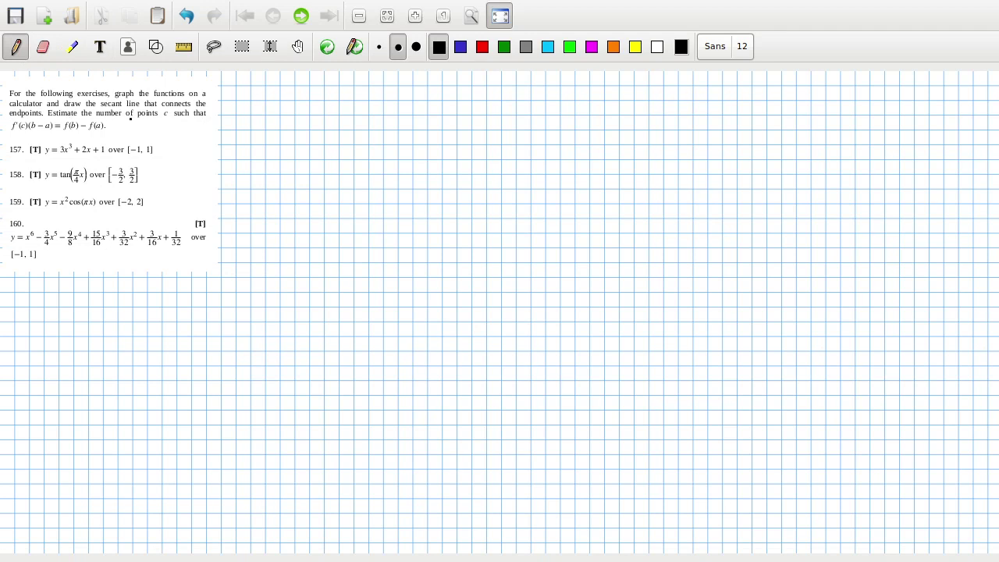
mouse_move(167, 137)
left_mouse_down()
mouse_move(164, 151)
mouse_move(178, 150)
left_mouse_up()
key("alt+Tab")
key("alt+Tab")
key("alt+Tab")
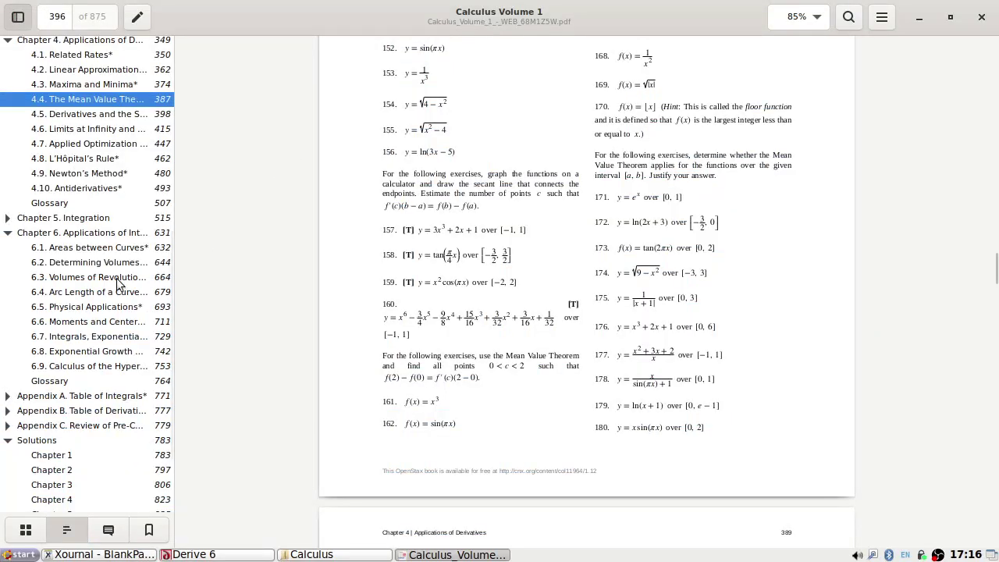
scroll(70, 460, "down", 2)
Step: Open the Chapter 4 answer key and scroll to the answers for exercises 157–159
left_click(71, 443)
scroll(525, 320, "down", 12)
scroll(525, 320, "down", 10)
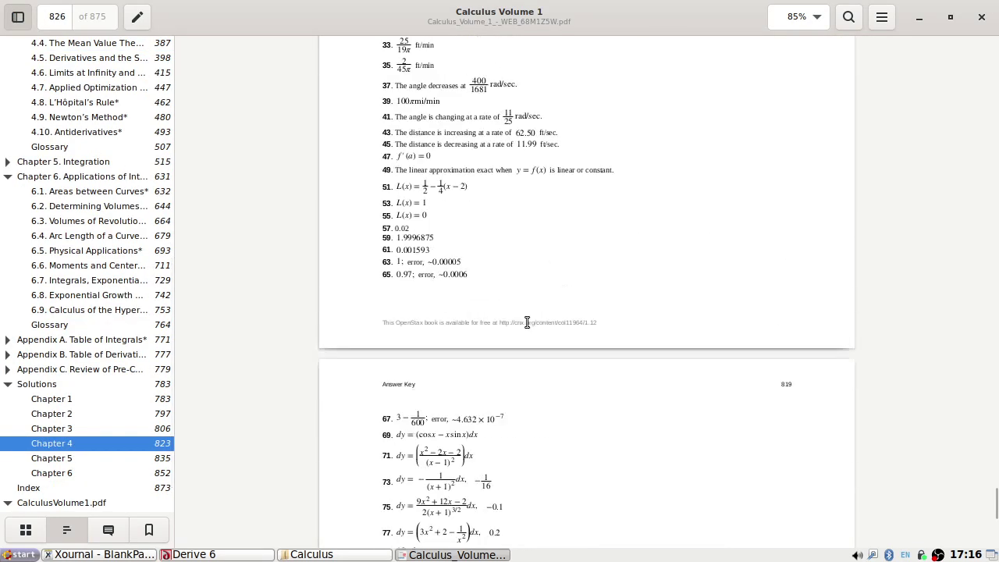
Step: Return through the notes to Derive 6 and select the f(x) definition
key("alt+Tab")
key("alt+Tab")
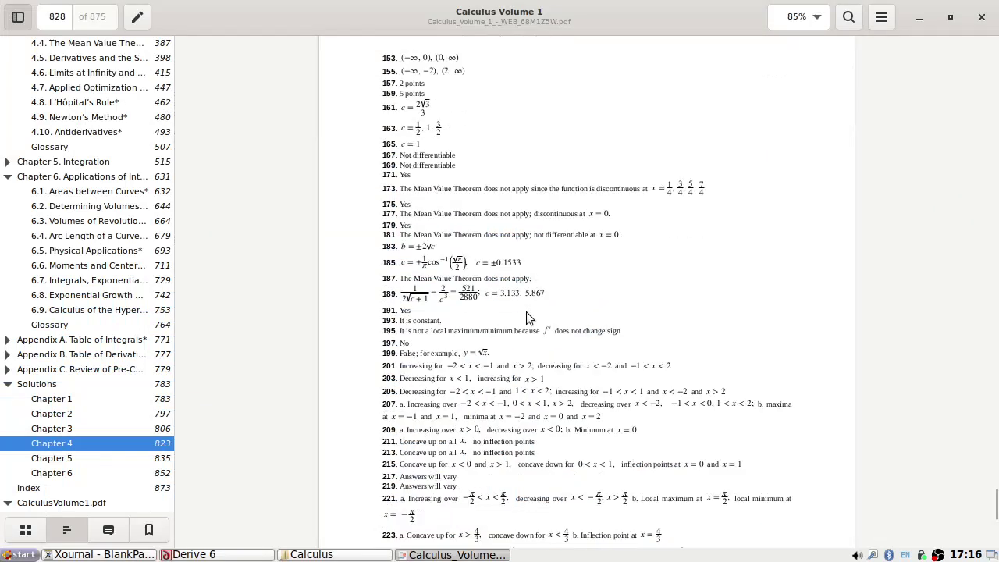
scroll(471, 197, "up", 2)
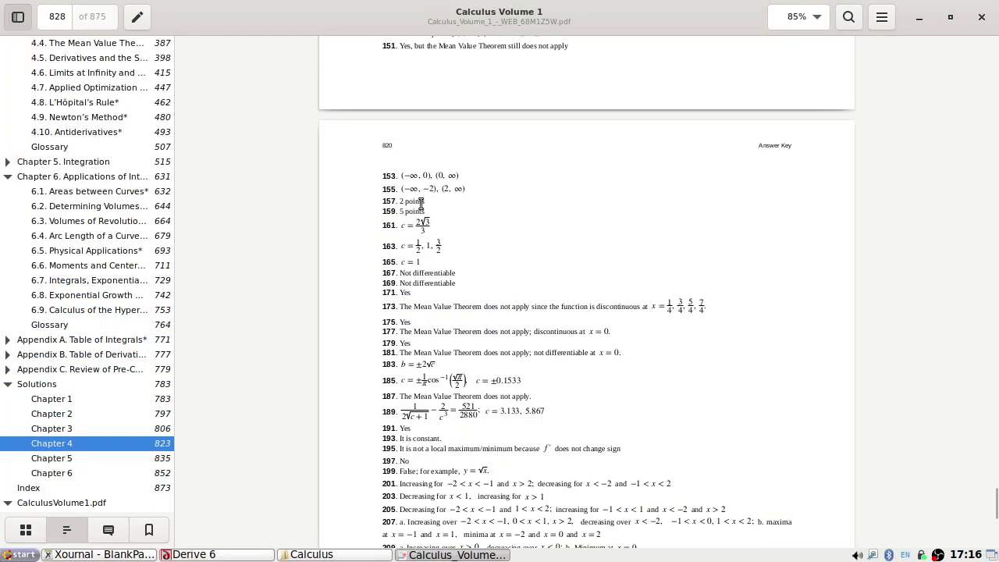
key("alt+Tab")
key("alt+Tab")
key("alt+Tab")
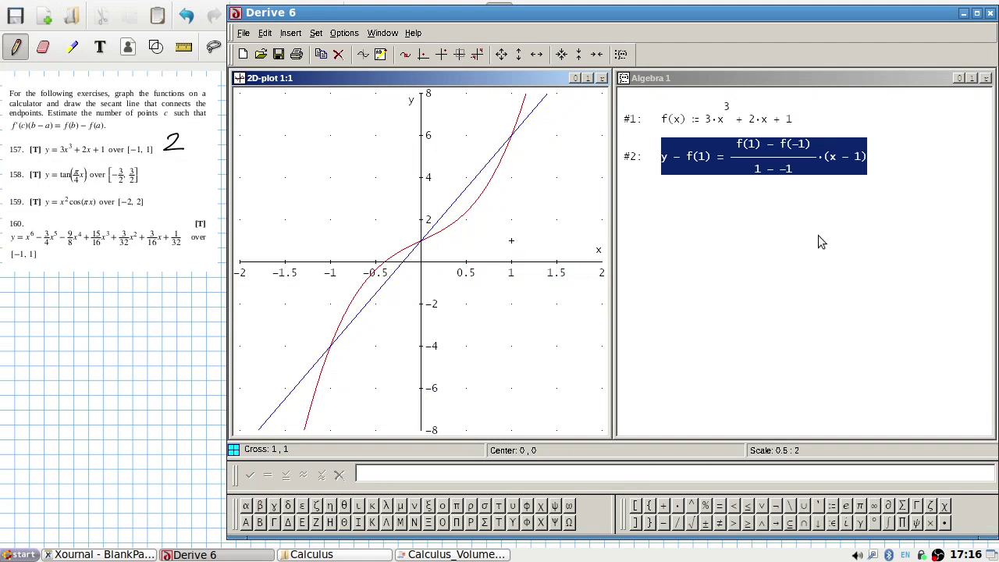
left_click(767, 120)
Step: Redefine f(x) as tan(π·x/4) for exercise 158
right_click(765, 121)
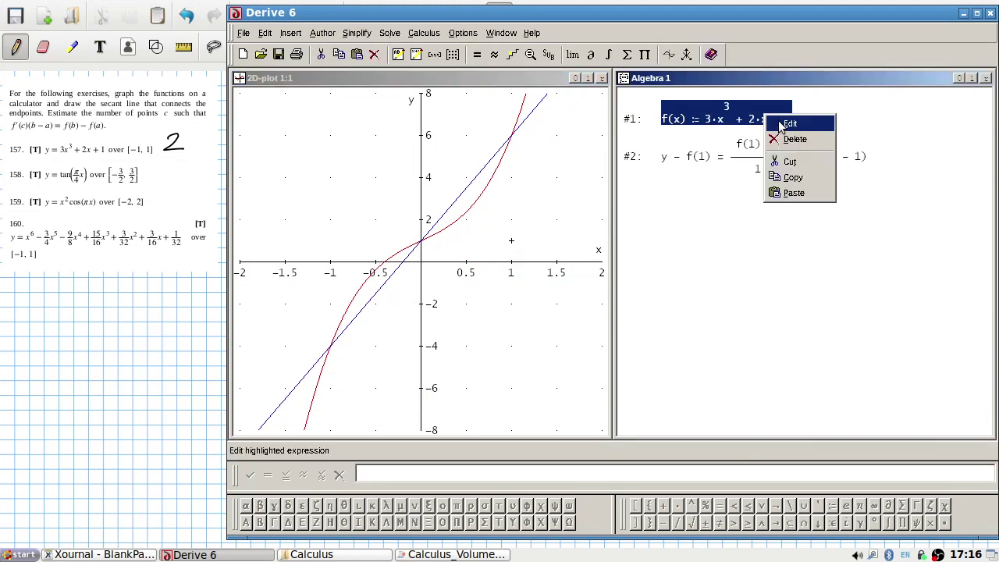
left_click(789, 123)
key("ctrl+a")
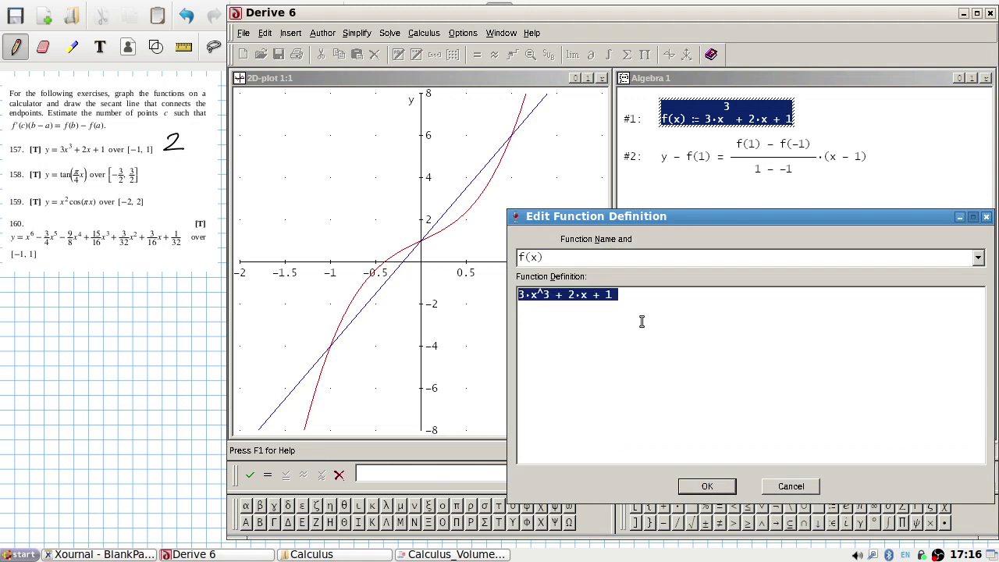
type("tan(")
key("alt+p")
type("x/4)")
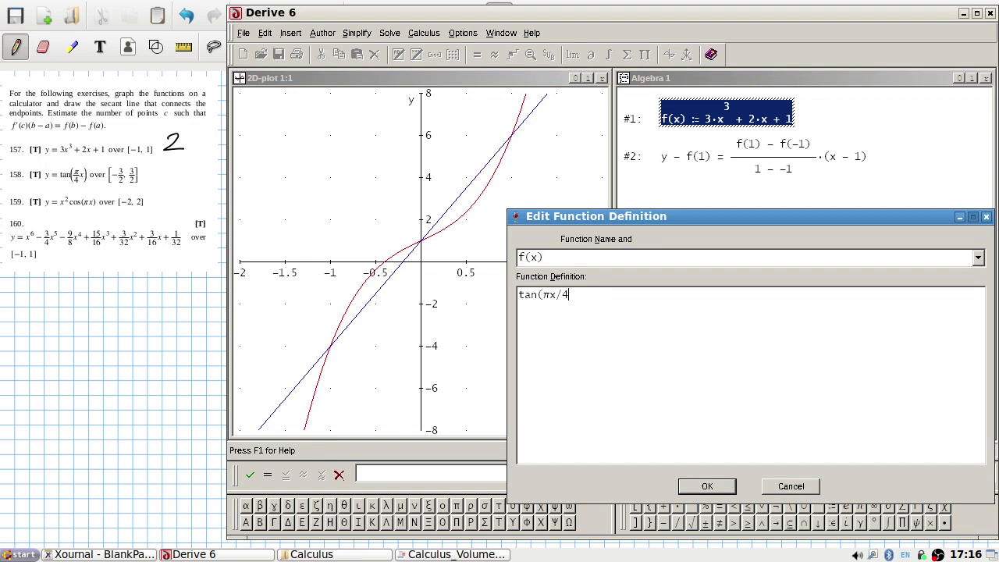
key("Return")
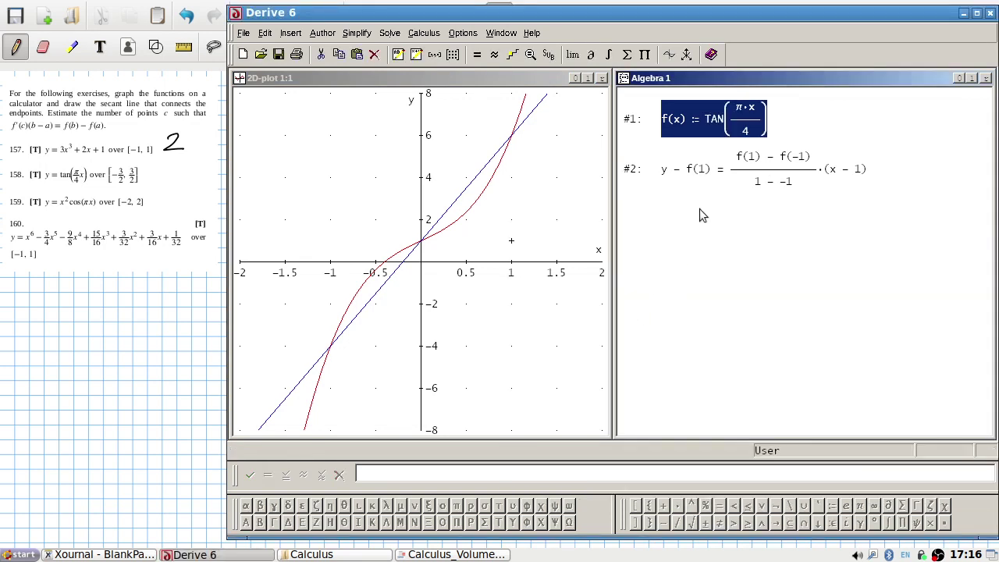
Step: Start editing the secant line, changing its first f(1) to f(3/2)
right_click(736, 173)
left_click(751, 179)
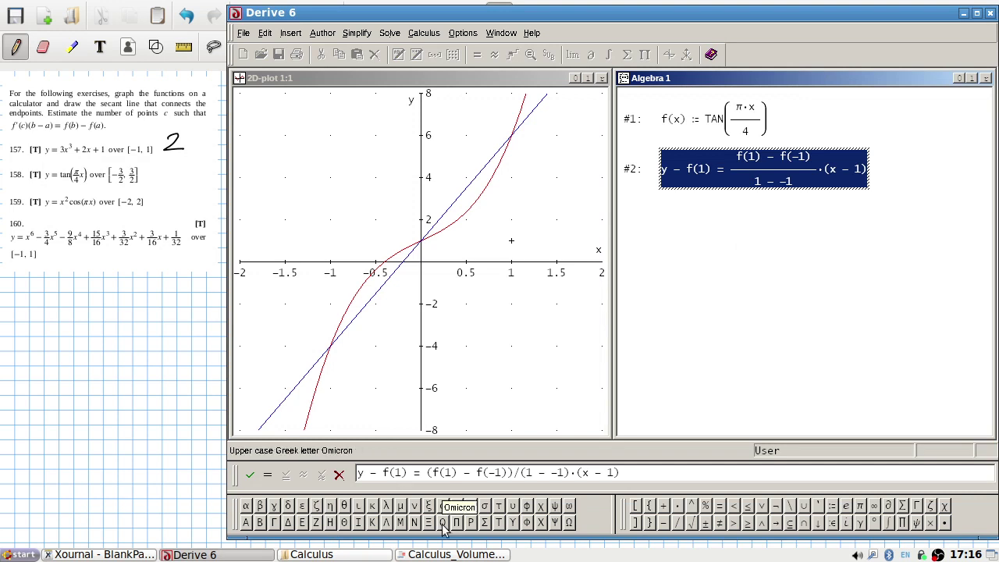
key("BackSpace")
type("3/2")
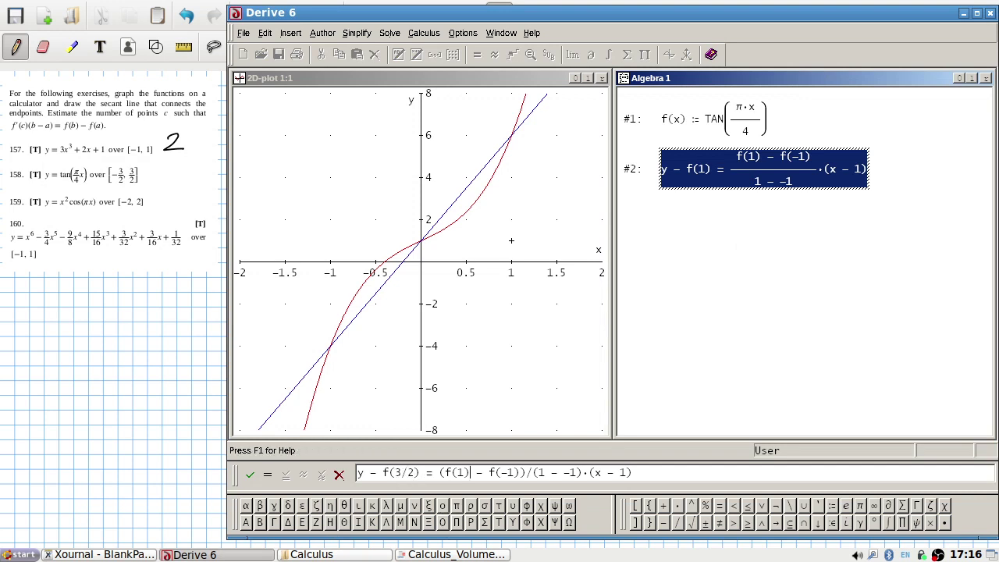
Step: Change f(1) and f(-1) to f(3/2) and f(-3/2), and bracket the denominator's 3/2
key("BackSpace")
type("3/2")
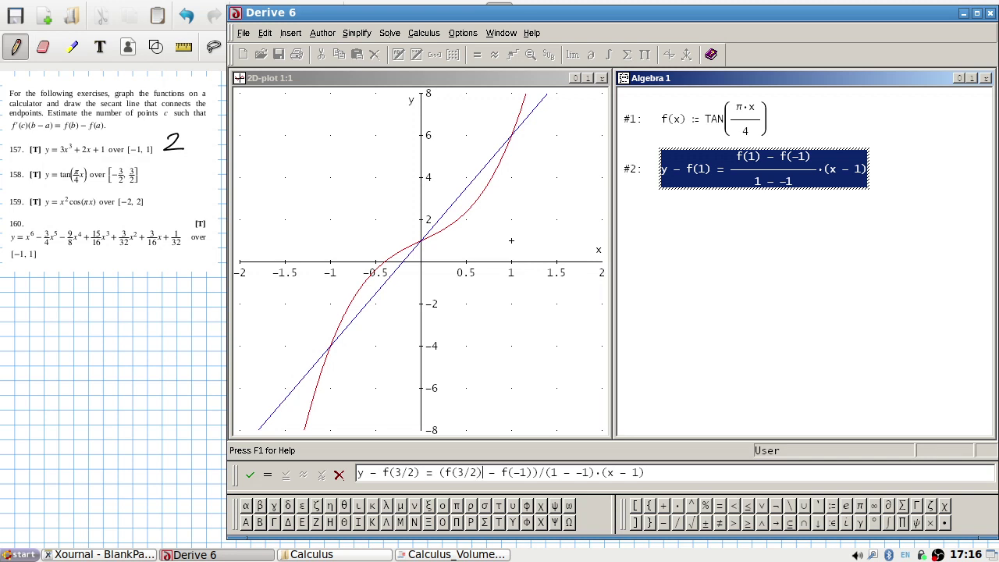
key("Delete")
type("3/2")
key("BackSpace")
type("3/2")
key("Left")
key("Left")
key("Left")
type("(")
key("Right")
key("Right")
key("Right")
type(")")
Step: Set the denominator's -1 and the final (x − 1) to 3/2, commit, and enter f(x) as #3
key("Left")
type("(-1")
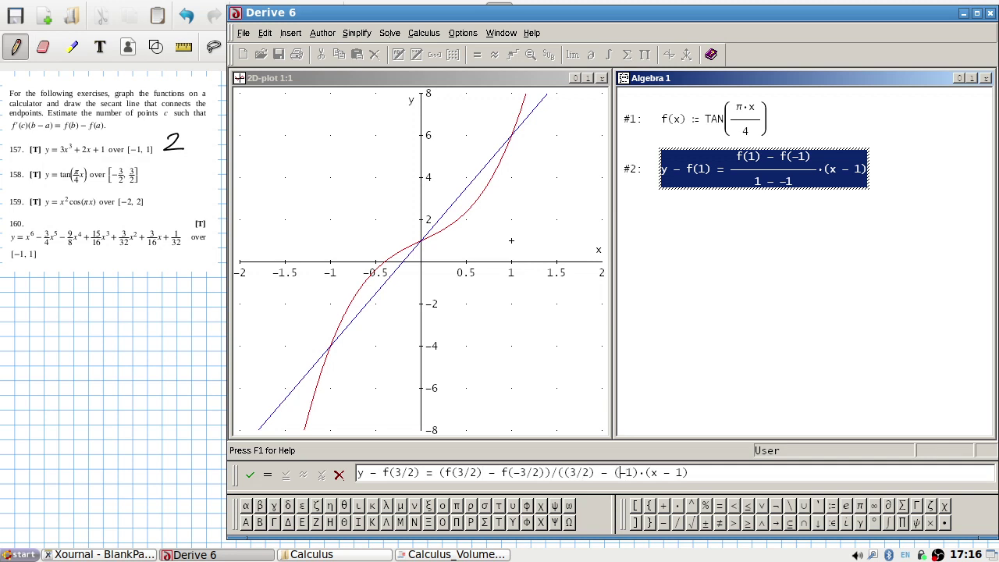
type(")")
key("Left")
key("BackSpace")
type("3/2")
key("BackSpace")
type("()3/2")
key("Return")
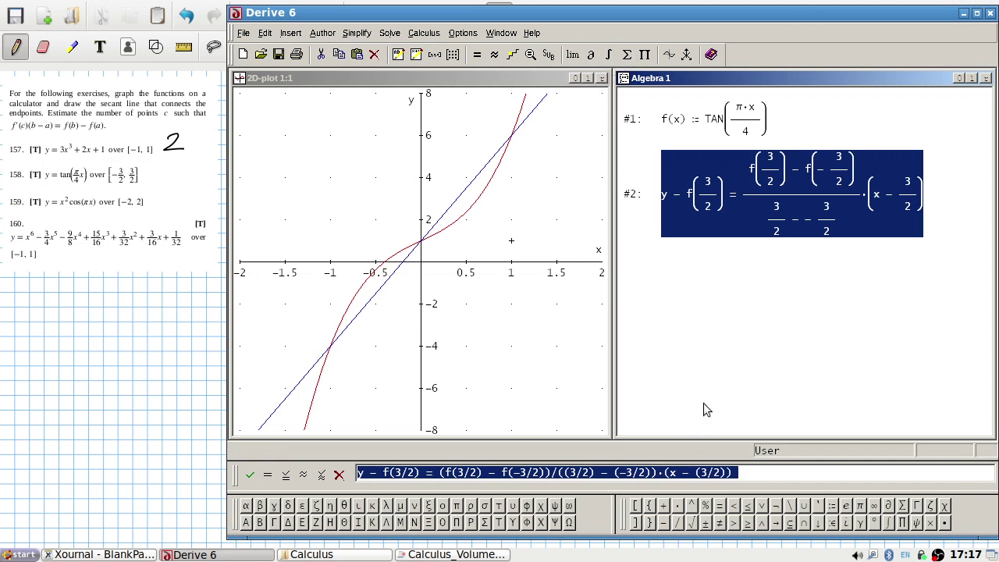
type("f(x)")
key("Return")
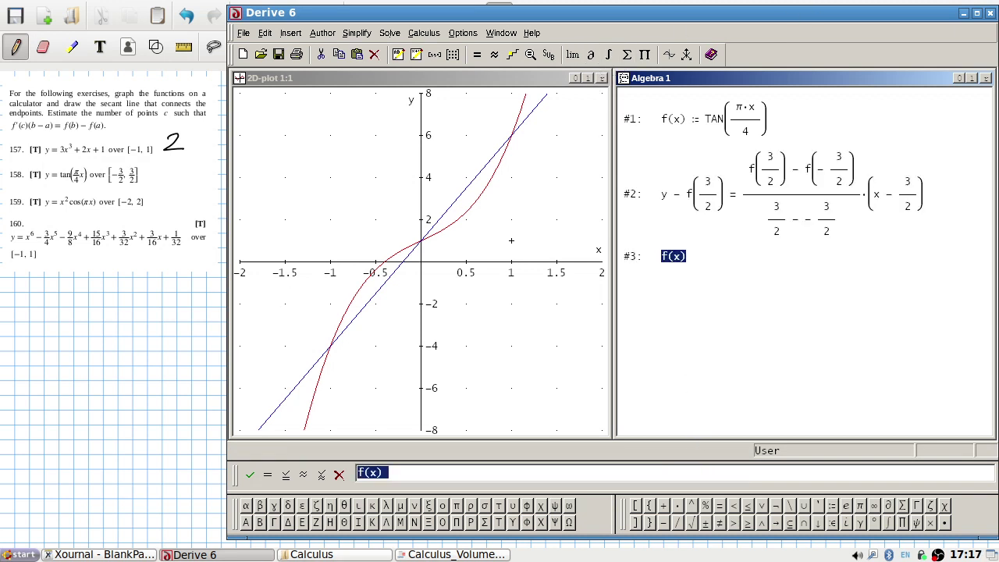
Step: Replace the old graph with a new plot of f(x) = tan(π·x/4)
left_click(601, 78)
left_click(669, 53)
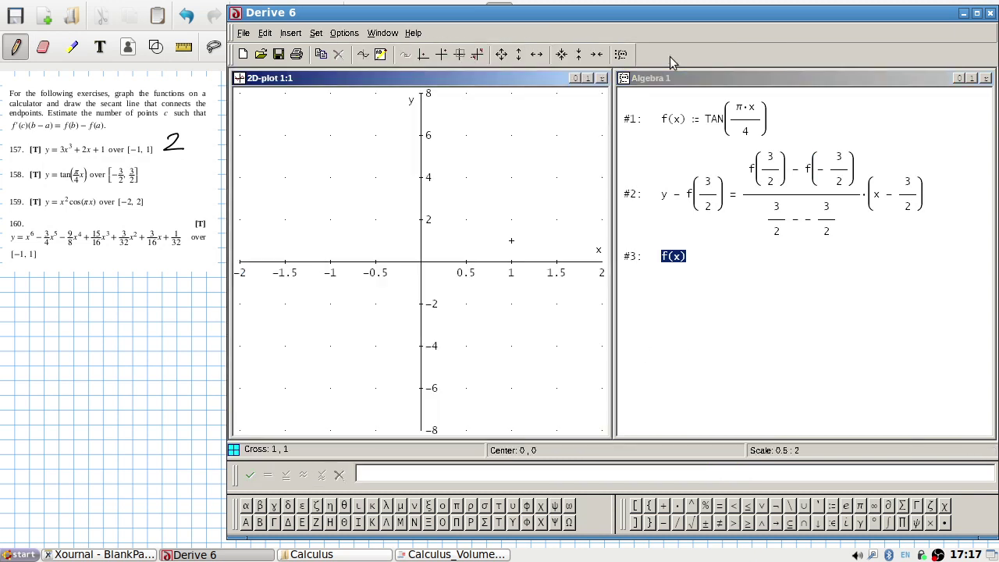
left_click(362, 58)
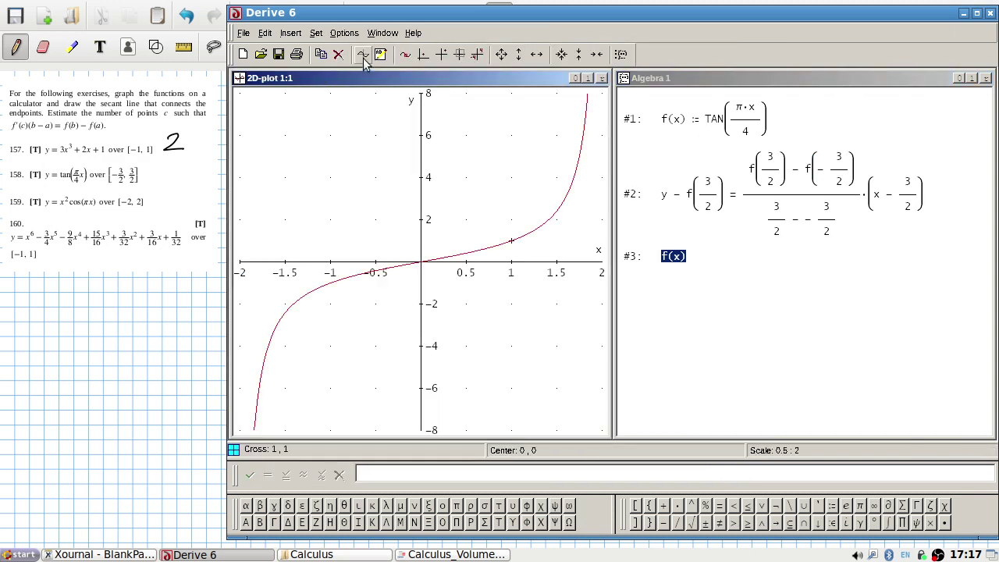
Step: Add the secant line through x = ±1.5 to the plot and handwrite 2 beside exercise 158
left_click(774, 206)
left_click(359, 76)
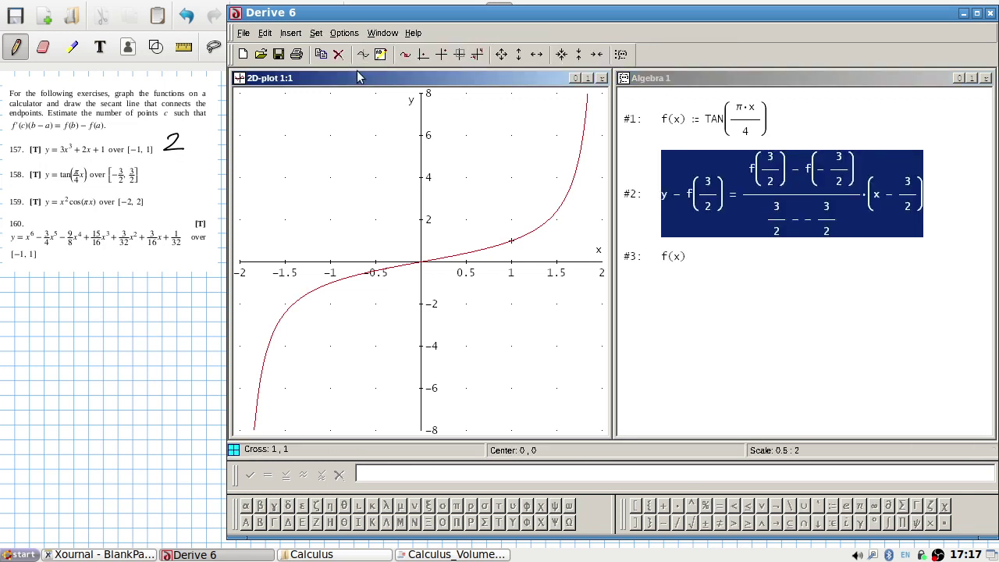
left_click(363, 54)
left_click_drag(159, 166, 183, 182)
key("alt+Tab")
Step: Redefine f(x) as x^2 cos(π x)
right_click(731, 120)
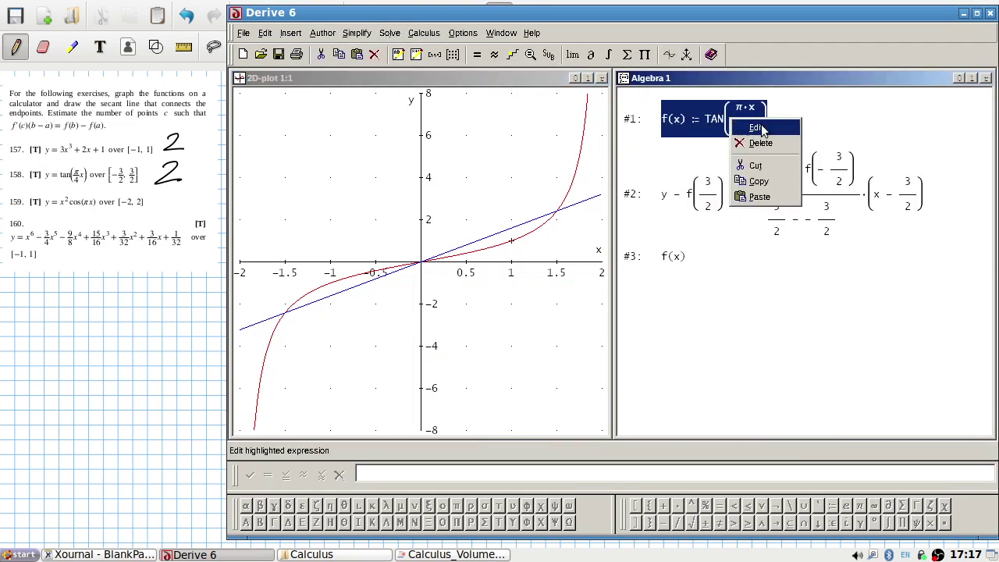
key("Escape")
double_click(763, 131)
key("Tab")
type("x^2 cos(π")
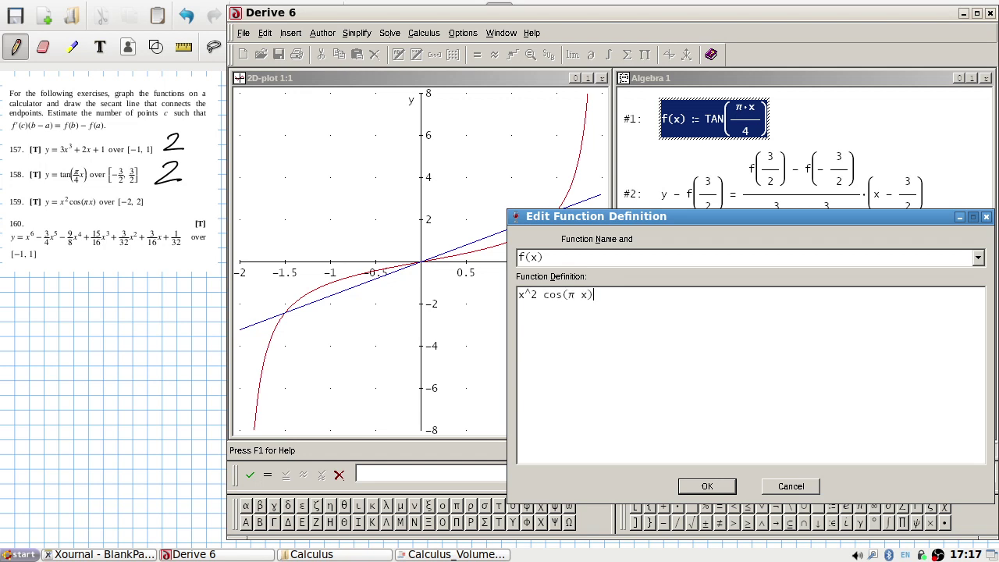
type(" x)")
key("Return")
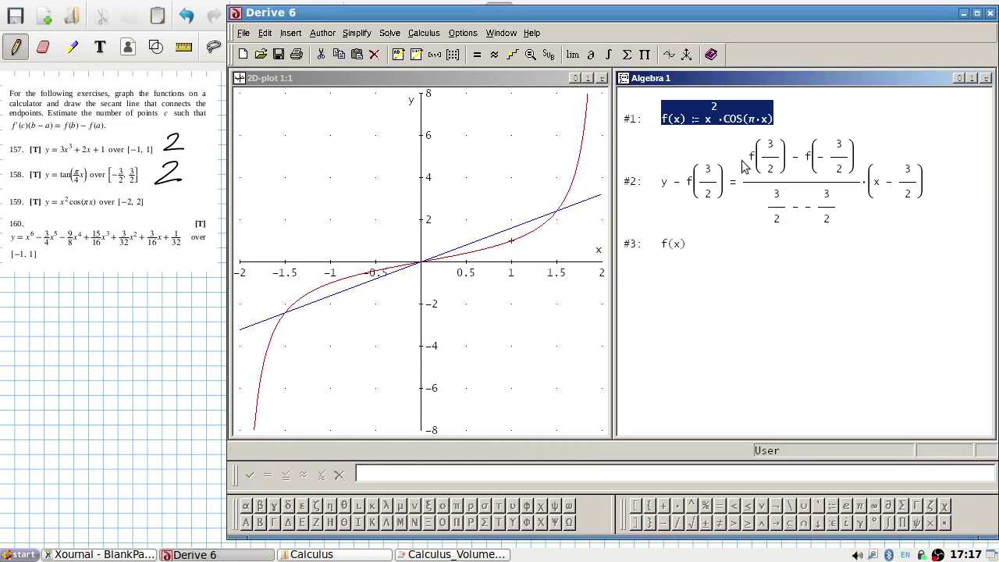
Step: Load the secant equation and change f(3/2), f(3/2) and f(-3/2) to use 2
right_click(744, 166)
left_click(767, 170)
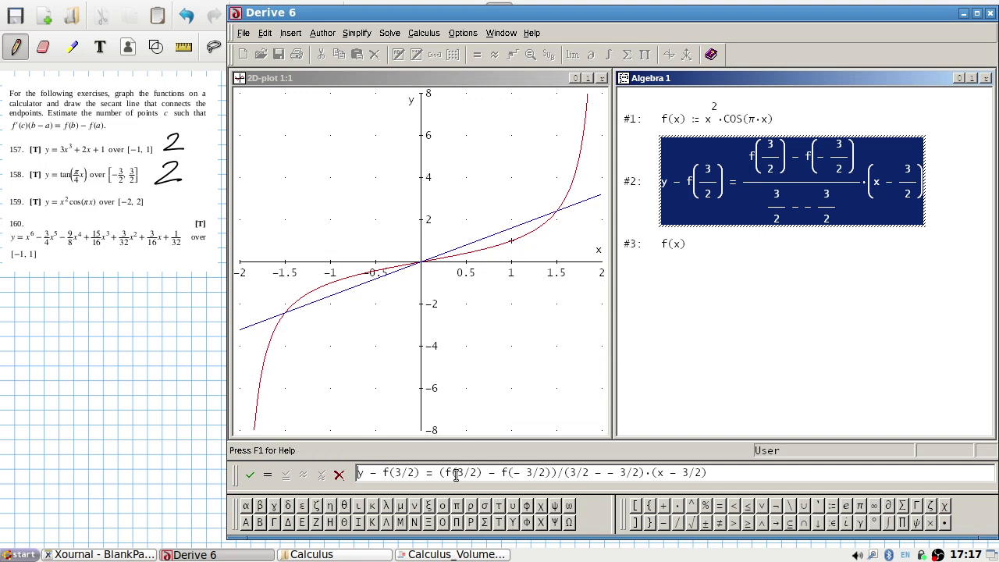
left_click_drag(415, 473, 397, 475)
type("2")
key("BackSpace")
key("BackSpace")
key("BackSpace")
type("2")
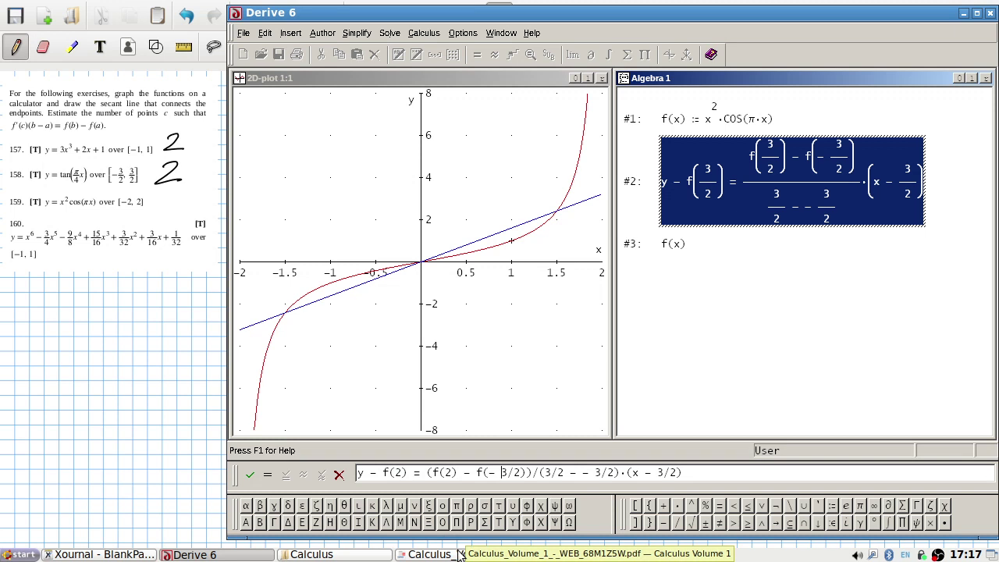
key("BackSpace")
key("BackSpace")
key("BackSpace")
type("2")
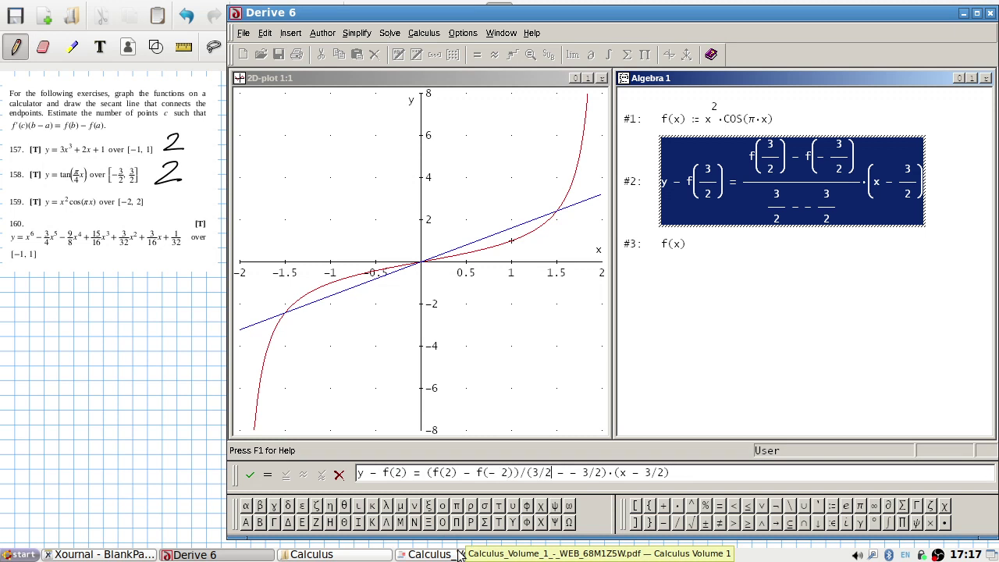
Step: Replace the denominator's 3/2 values and the final (x − 3/2) with 2, and commit
key("BackSpace")
key("BackSpace")
key("BackSpace")
type("2")
key("Right")
key("BackSpace")
key("BackSpace")
key("BackSpace")
type("2")
key("BackSpace")
key("BackSpace")
key("BackSpace")
type("2")
key("Return")
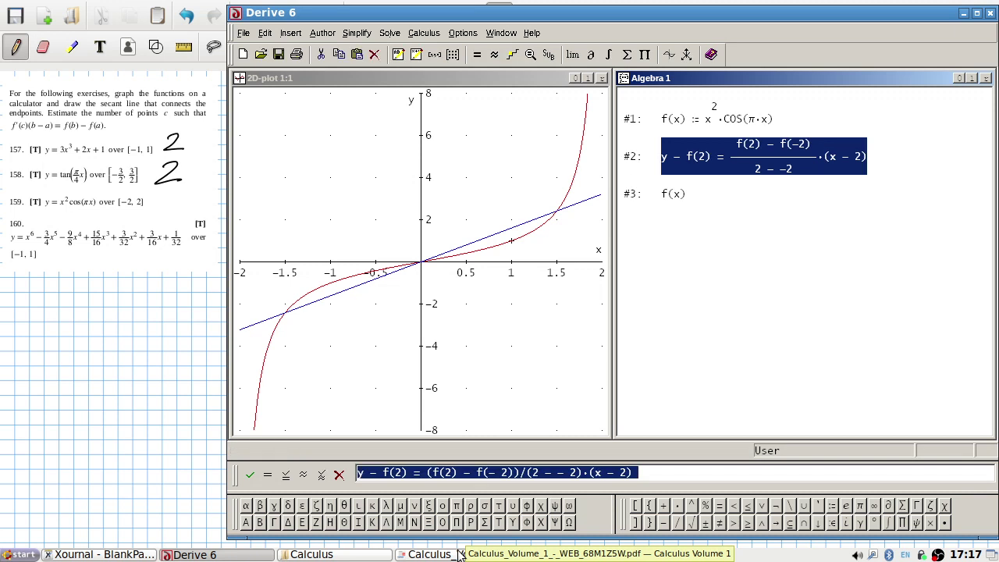
Step: Plot f(x) = x²·cos(π·x) and its secant y = 4 on a new graph
left_click(603, 79)
left_click(672, 195)
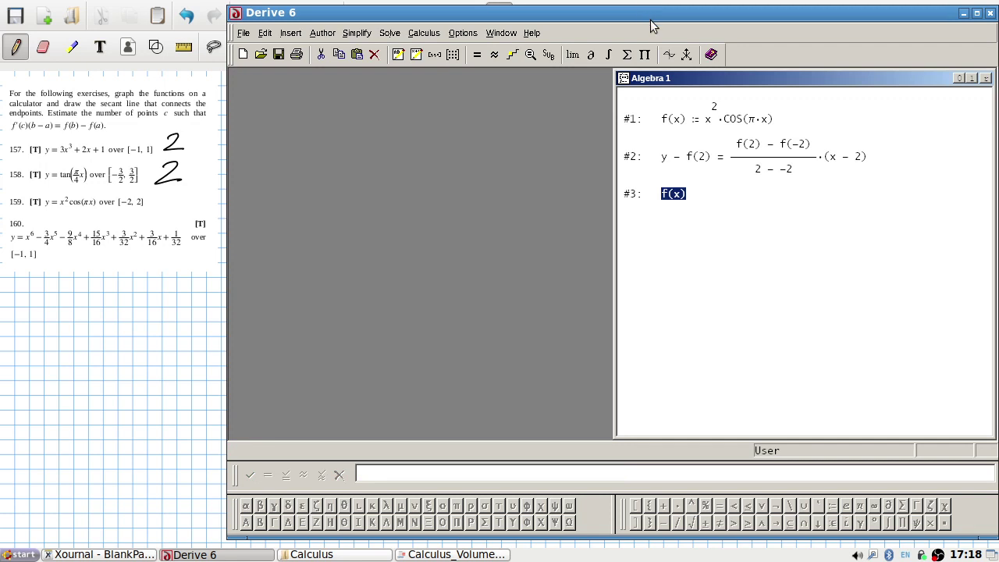
left_click(670, 55)
left_click(364, 56)
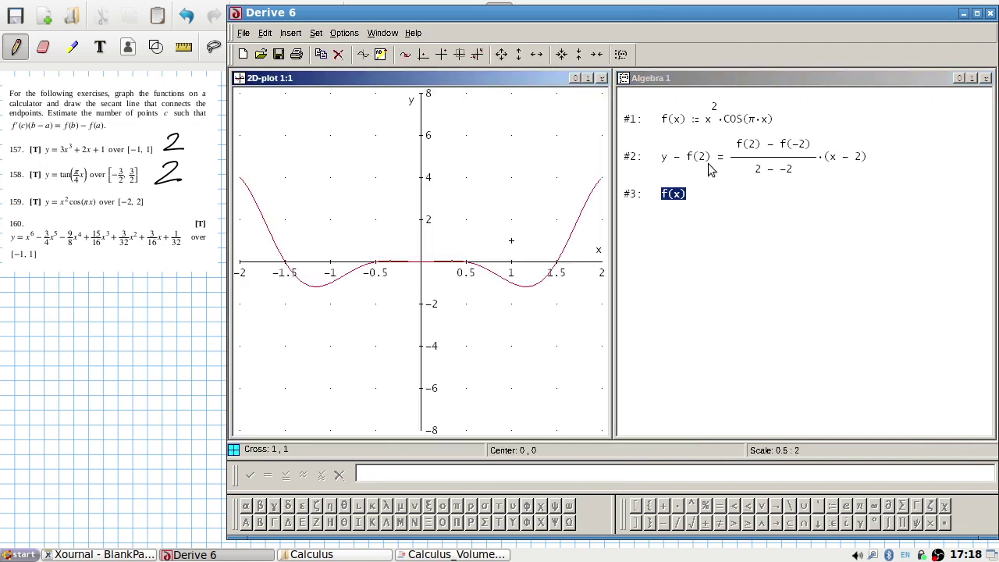
left_click(711, 169)
left_click(670, 54)
left_click(364, 56)
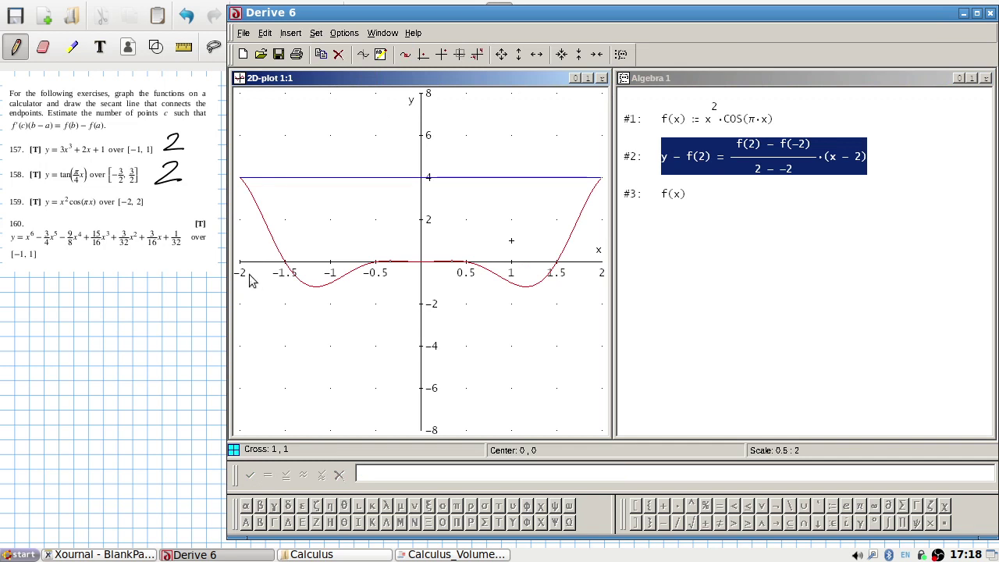
Step: Stretch the vertical scale to magnify the small bumps near the origin
left_click(578, 54)
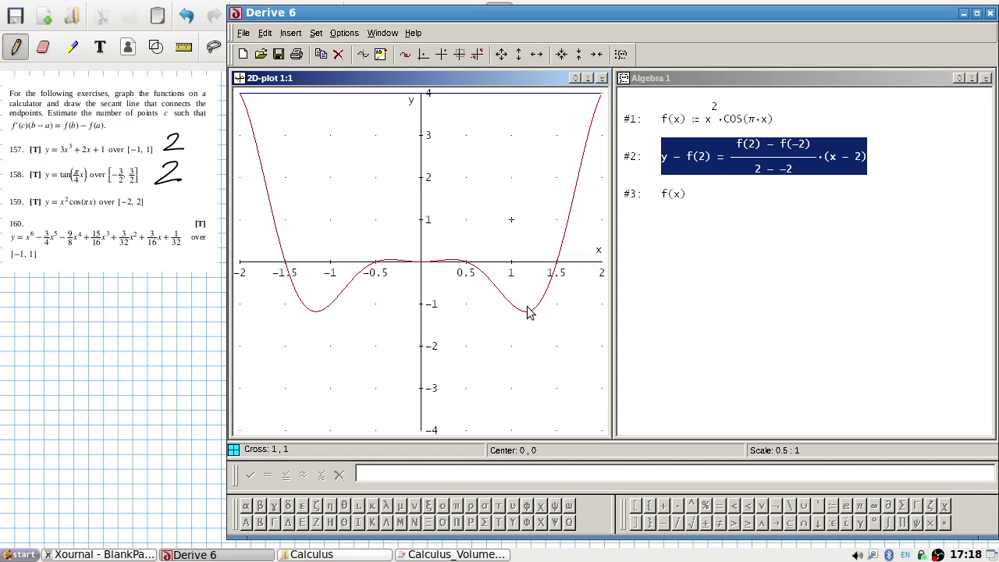
left_click(527, 61)
left_click(577, 55)
left_click(577, 54)
left_click(577, 55)
left_click(577, 55)
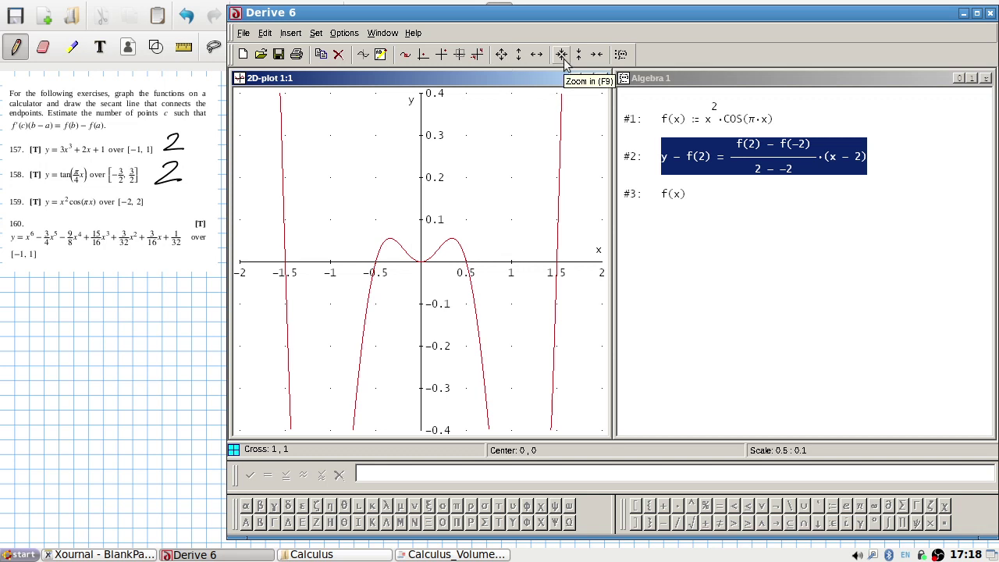
Step: Check the answer key and write 5 beside exercise 159 in Xournal
key("alt+Tab")
key("alt+Tab")
key("alt+Tab")
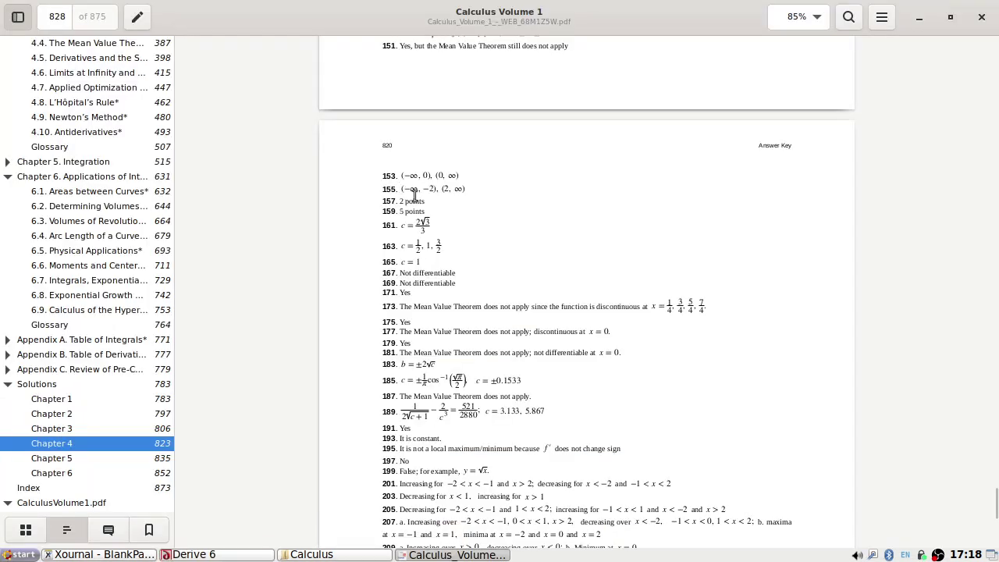
key("alt+Tab")
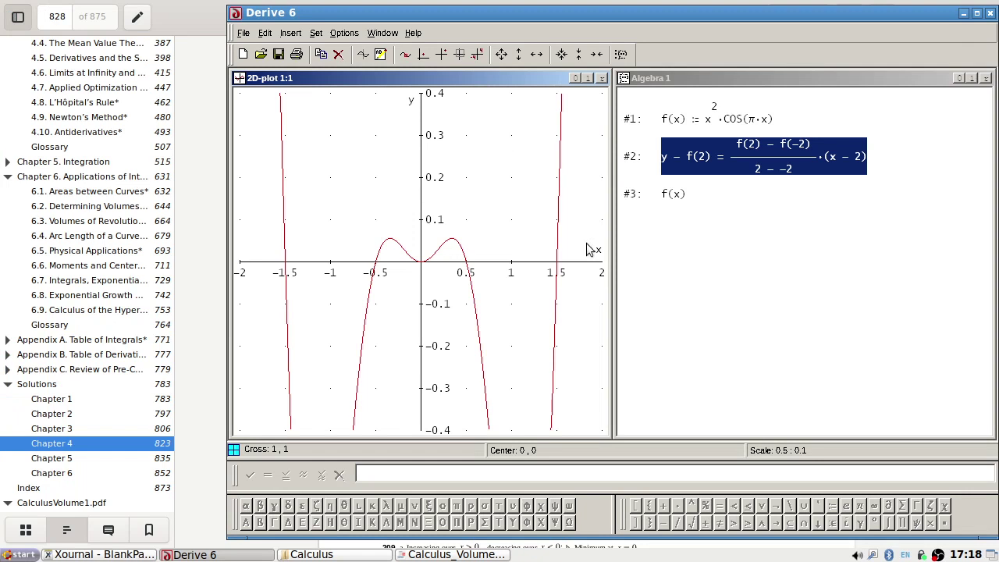
key("alt+Tab")
key("alt+Tab")
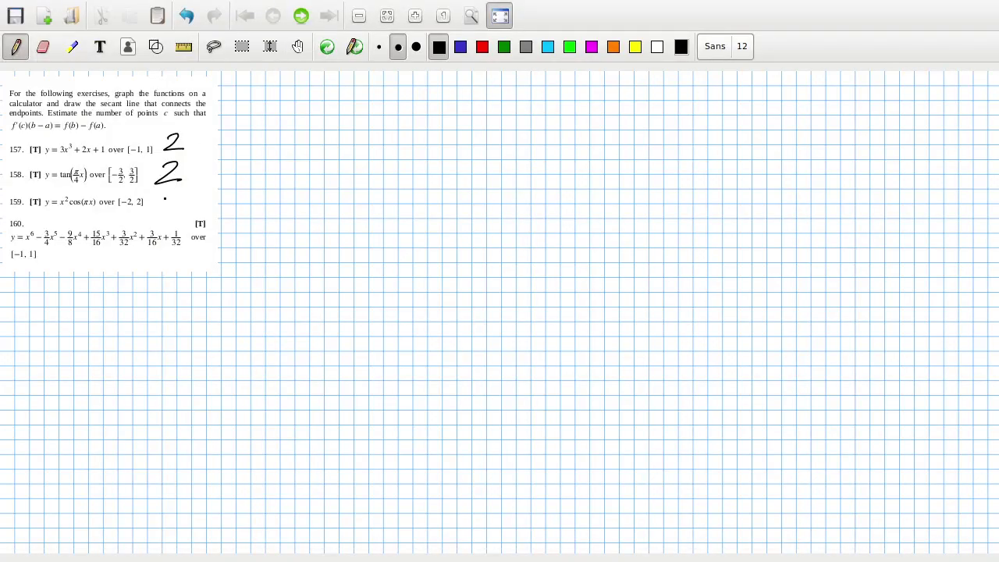
left_click_drag(173, 191, 148, 210)
key("alt+Tab")
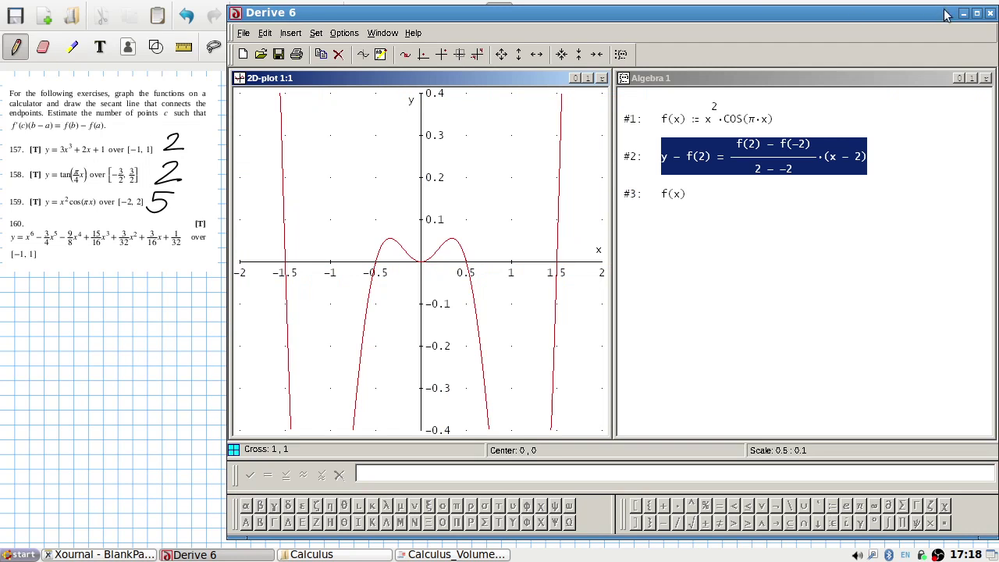
Step: Redefine f(x) as exercise 160's sixth-degree polynomial ending in 3/32 x^2 + 3/16 x + 1/32
left_click(602, 78)
right_click(720, 113)
left_click(730, 119)
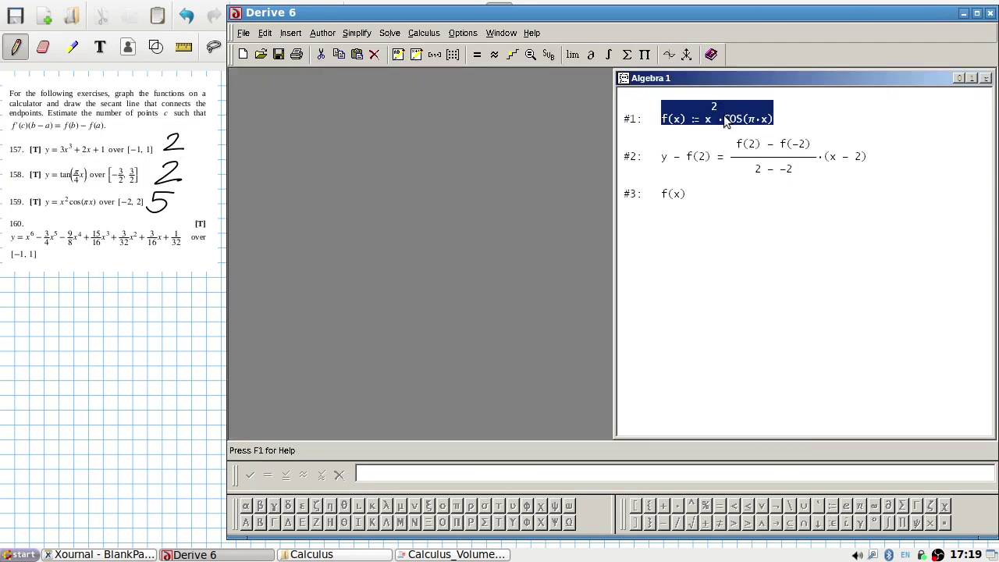
key("ctrl+a")
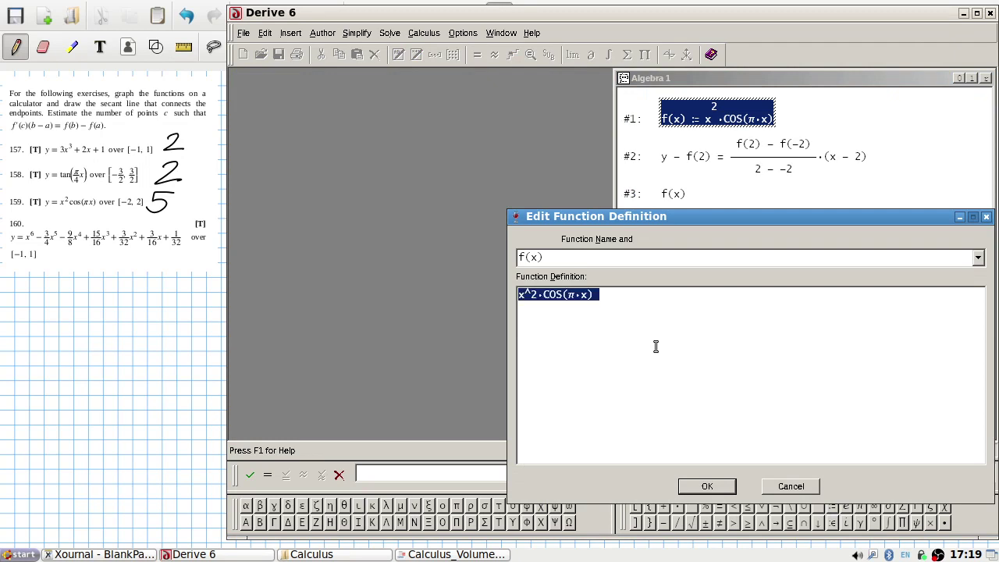
type("x^4")
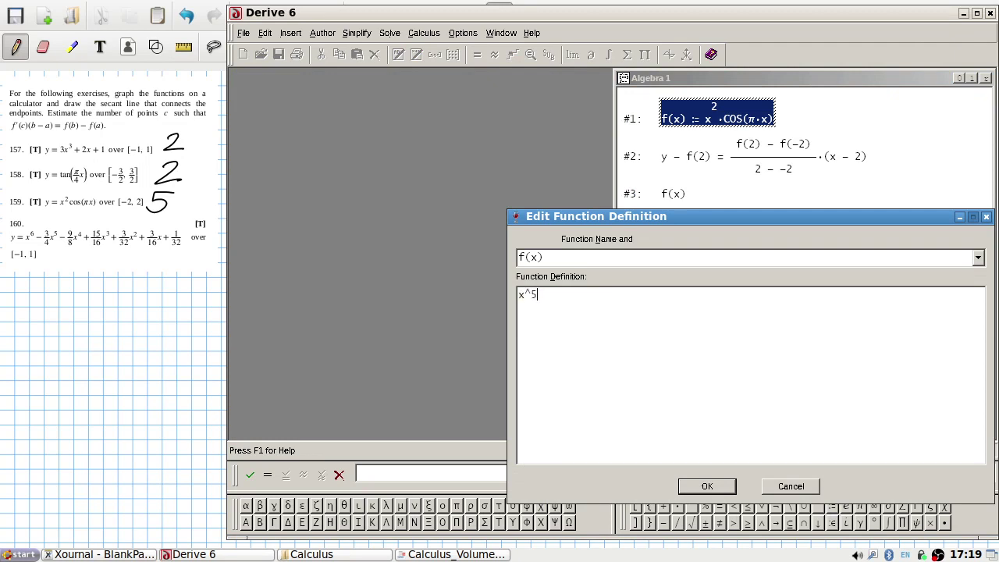
type("6 - 0.75")
key("BackSpace")
key("BackSpace")
type("^4")
type("5")
type(" - 9/8")
type(" x^")
type("4")
type(" + 15/16 x^3")
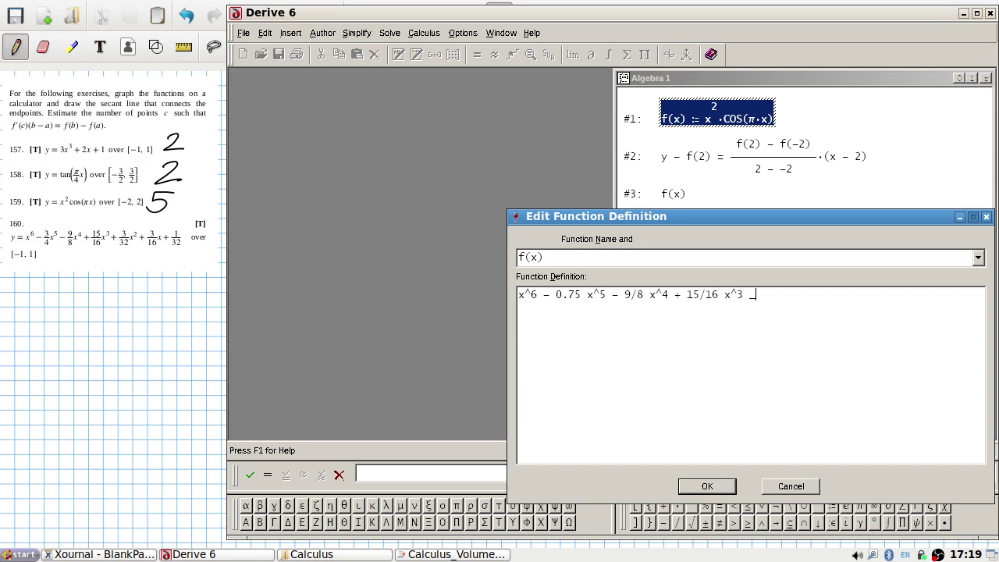
type("+ 3/32 x^2 + 3/16 x + 1/32")
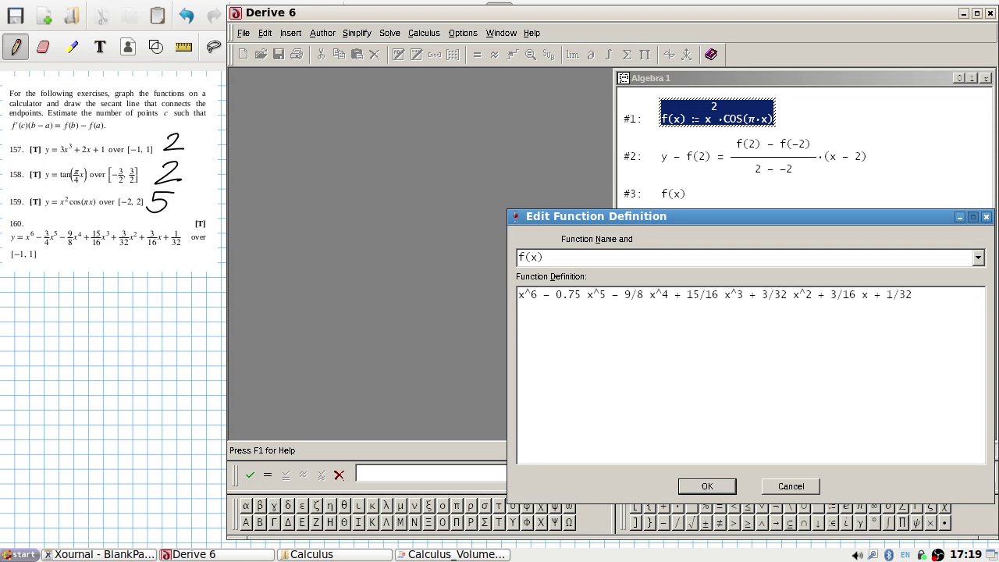
key("Return")
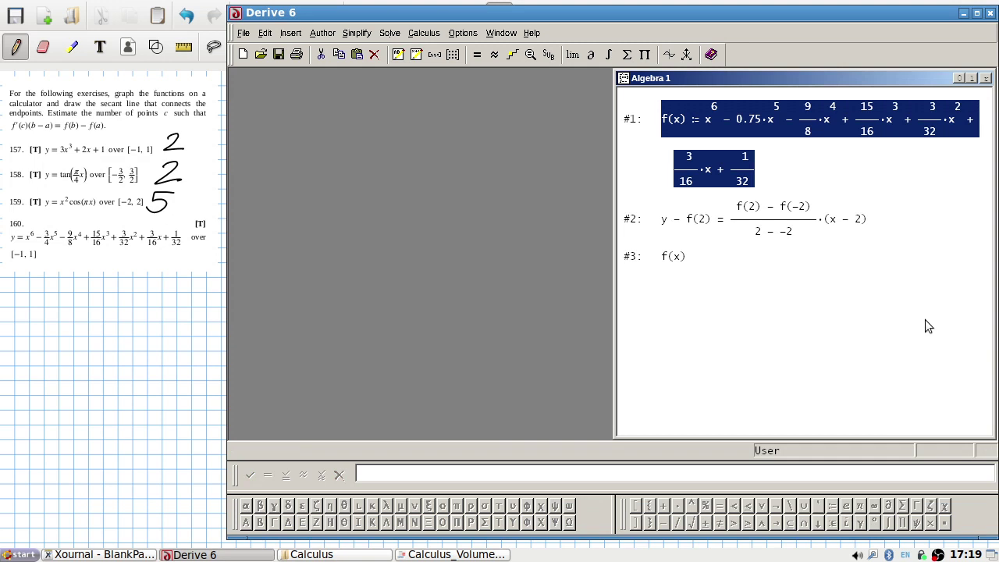
Step: Change the secant's f(2), f(2) and f(-2) to f(1), f(1) and f(-1)
right_click(787, 204)
left_click(805, 217)
double_click(399, 472)
type("1")
double_click(449, 472)
type("1")
double_click(500, 472)
type("1")
Step: Set the denominator's 2s and the (x − 2) term to 1, committing the secant through x = ±1
double_click(528, 472)
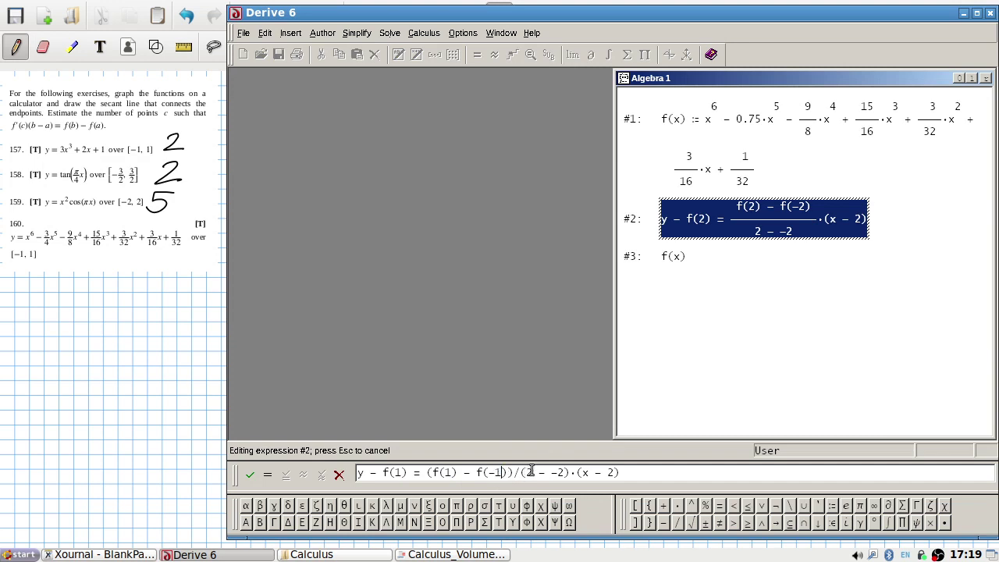
type("1")
double_click(559, 472)
type("1")
double_click(612, 472)
key("Return")
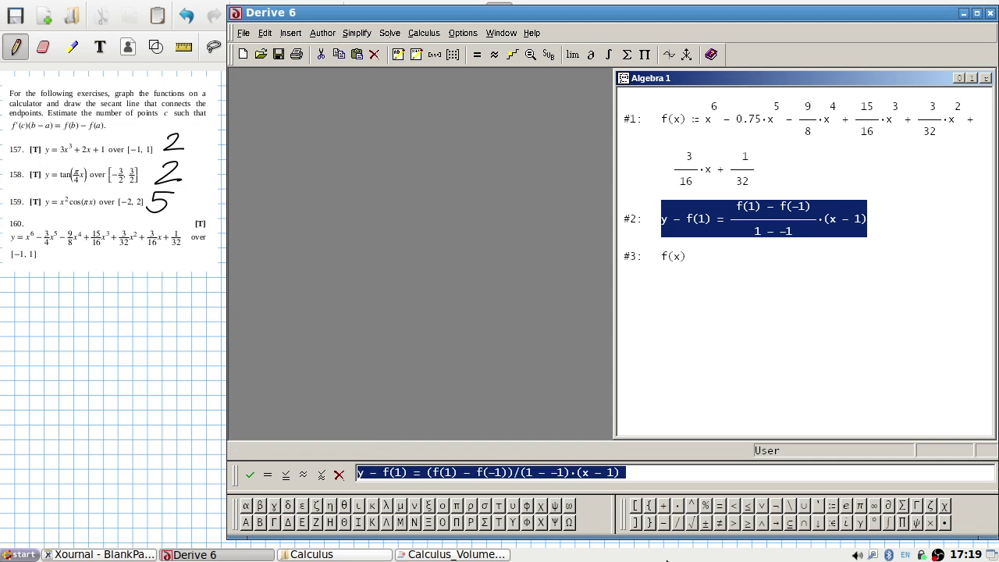
left_click(670, 55)
Step: Plot the secant line and the polynomial f(x) together on the new graph
left_click(363, 54)
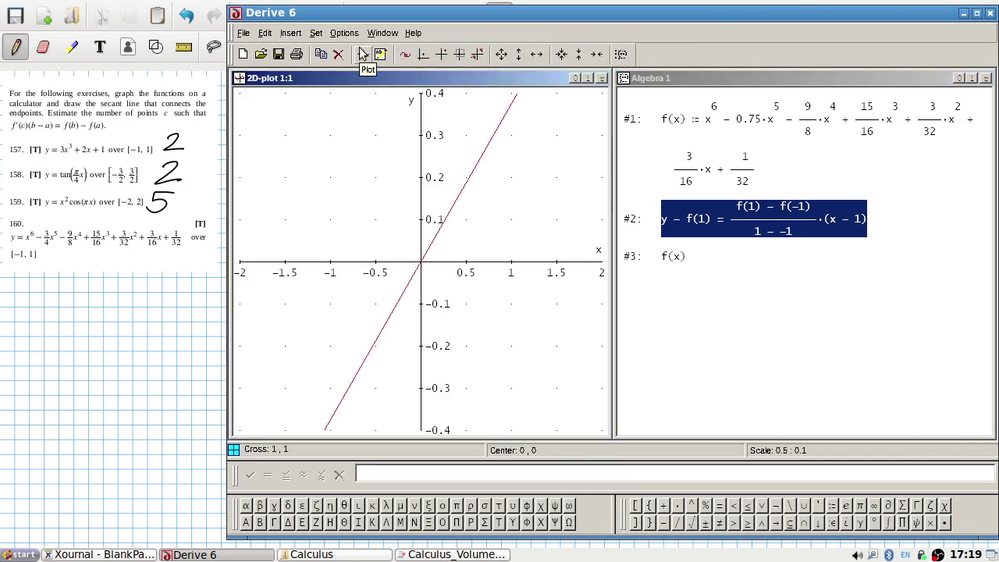
left_click(788, 117)
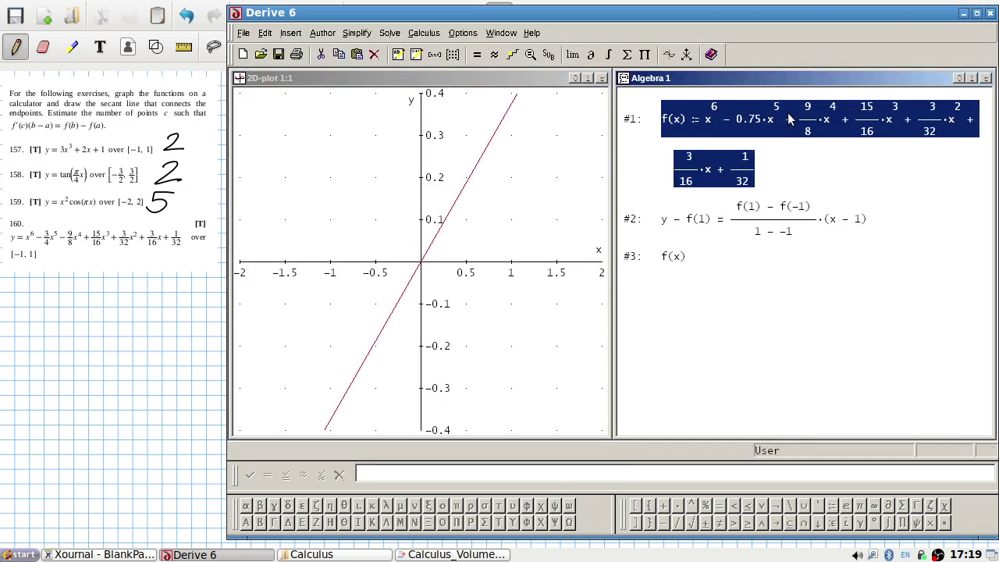
left_click(674, 257)
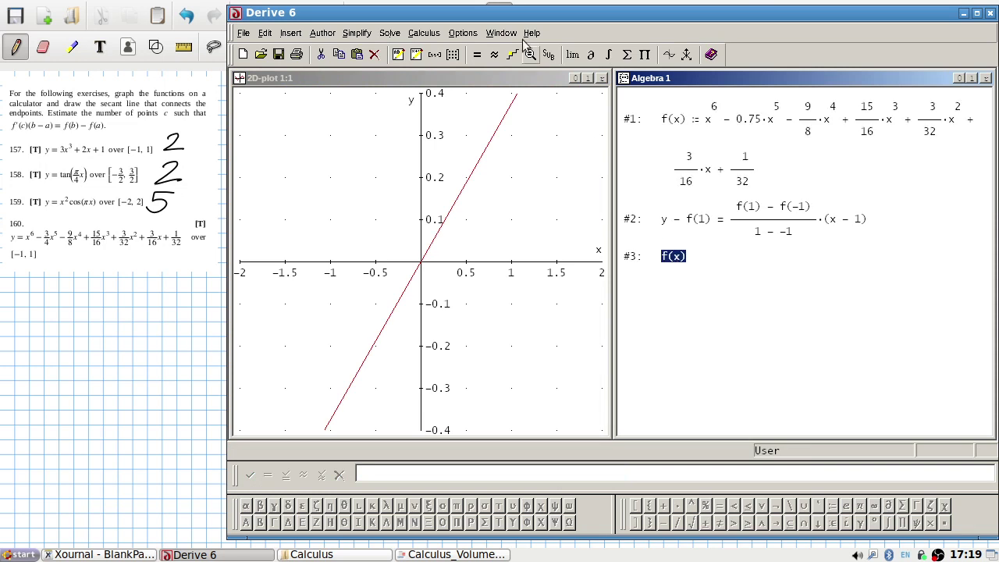
left_click(670, 54)
left_click(363, 55)
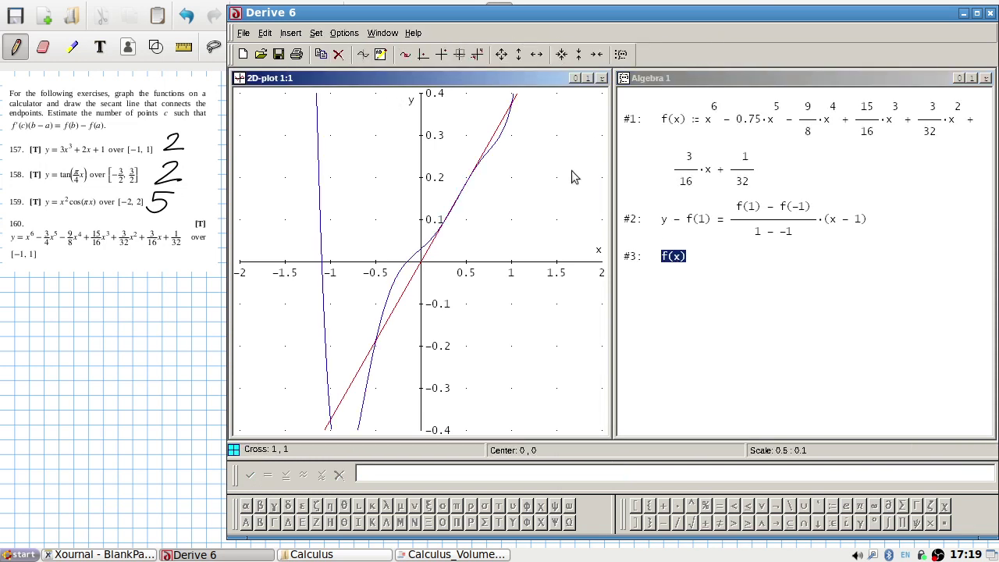
Step: Frame the graph over x = -2..2 and y = ±0.8, maximizing the plot window
left_click(537, 54)
left_click(597, 55)
left_click(597, 54)
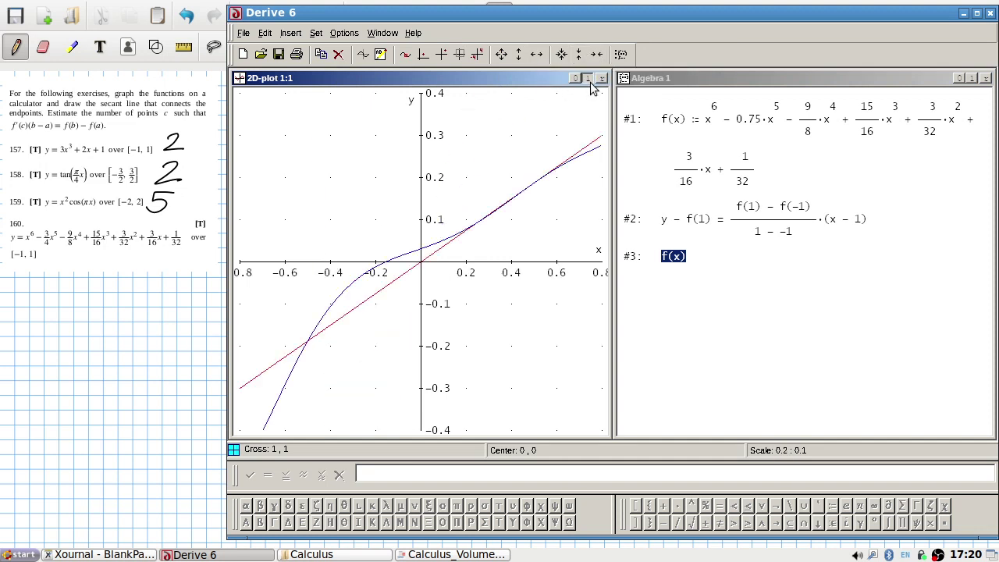
left_click(587, 78)
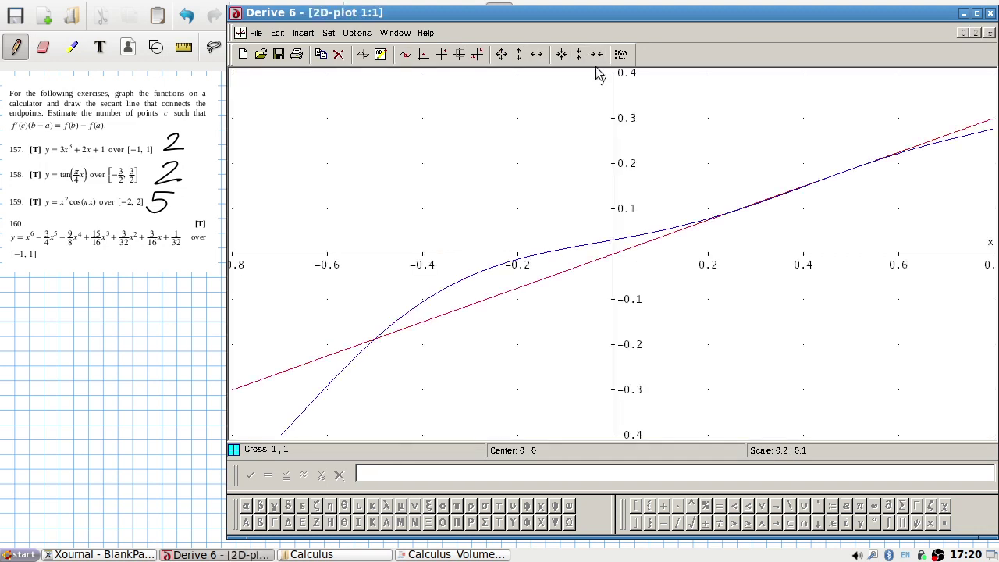
left_click(538, 58)
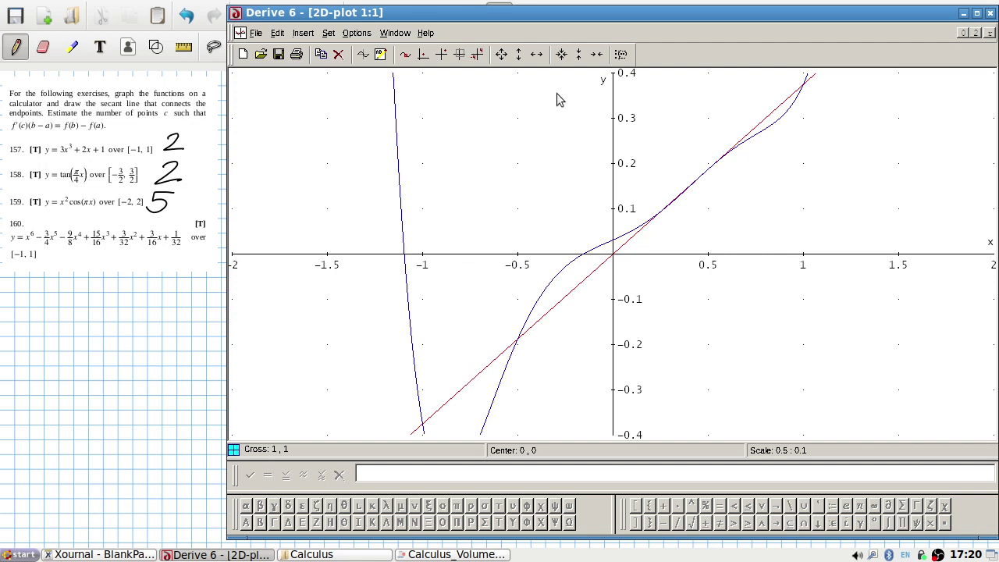
left_click(579, 54)
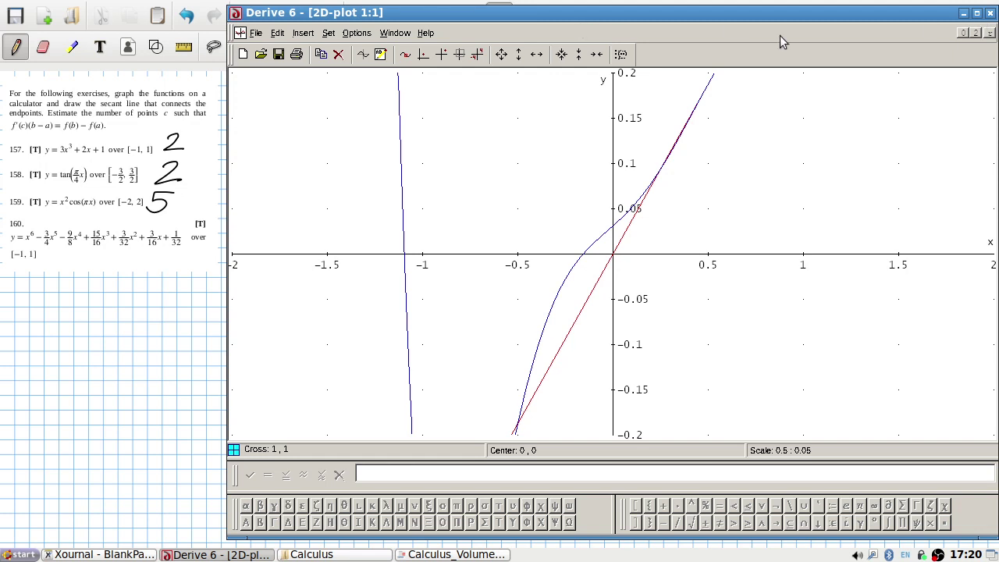
left_click(976, 12)
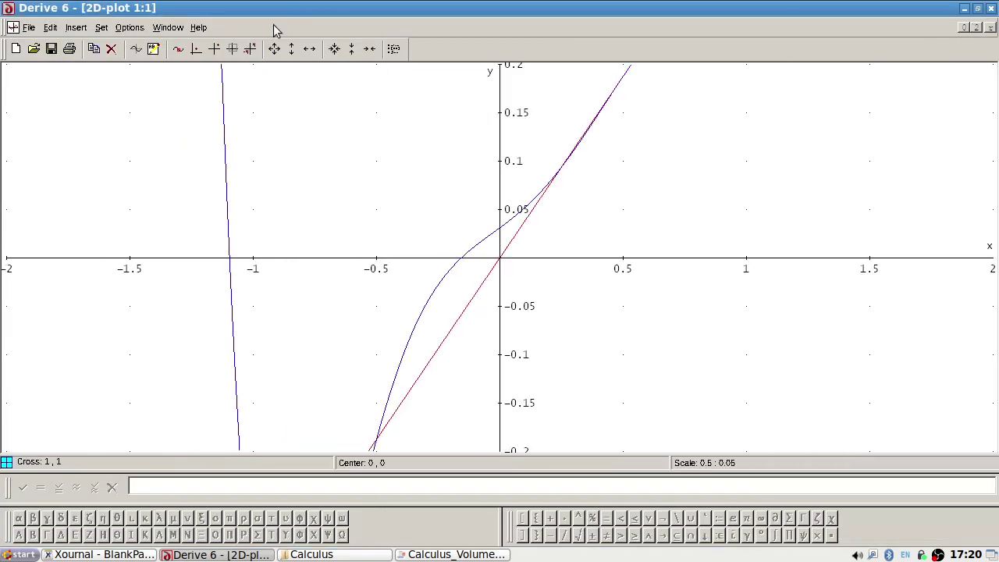
left_click(294, 50)
left_click(294, 50)
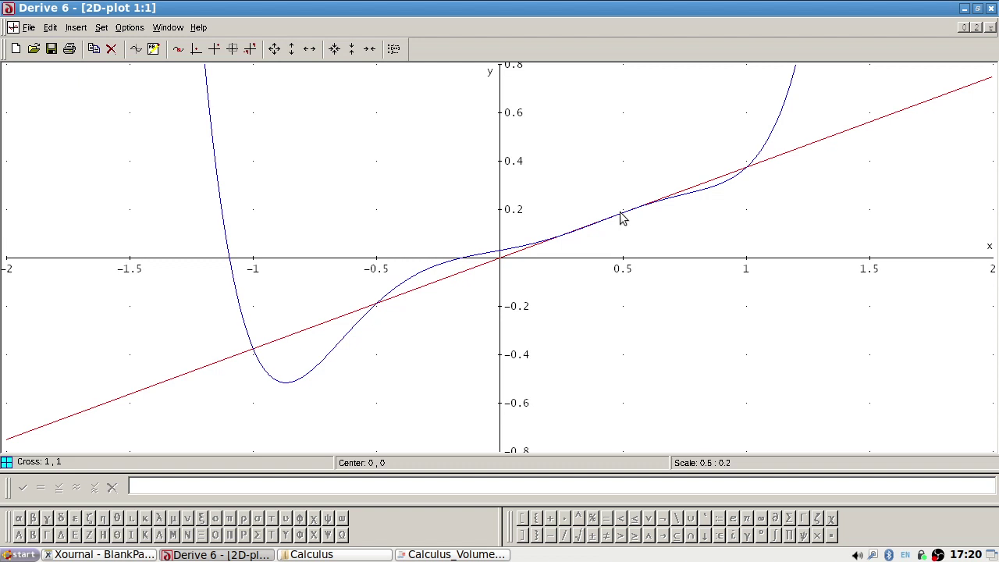
Step: Note 4 beside exercise 160 in Xournal, then tile Derive's plot and algebra windows vertically
key("alt+Tab")
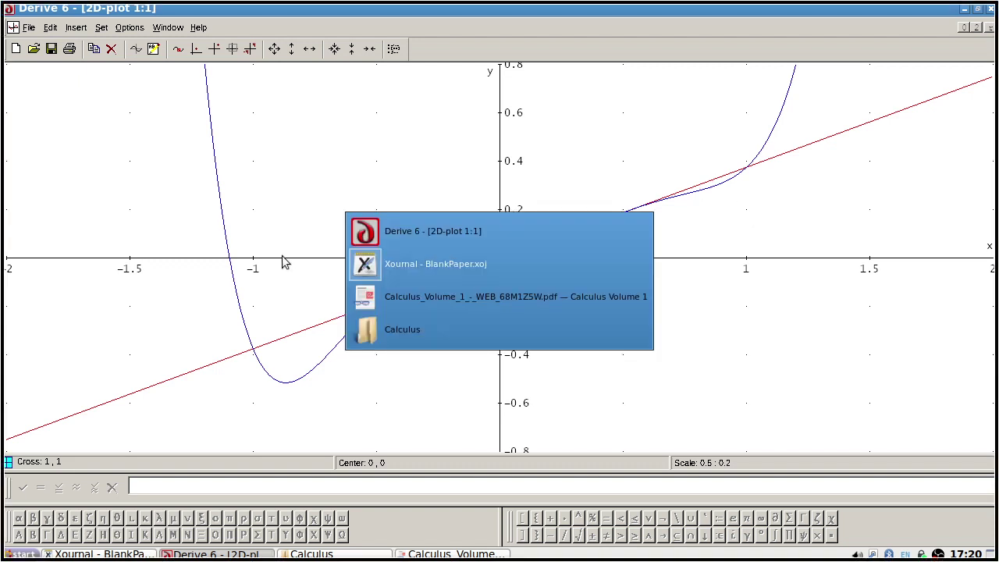
key("alt+Tab")
key("alt+Tab")
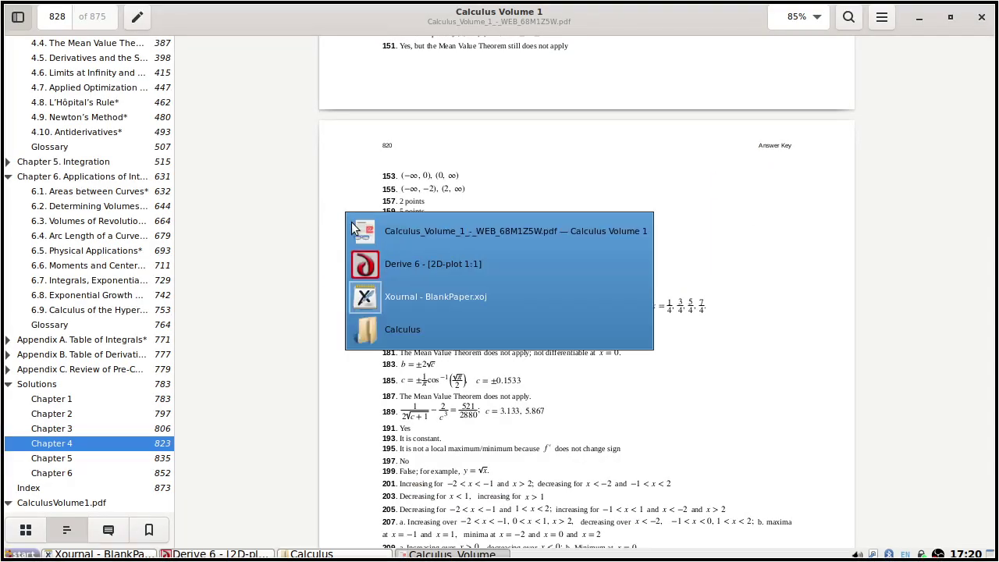
key("alt+Tab")
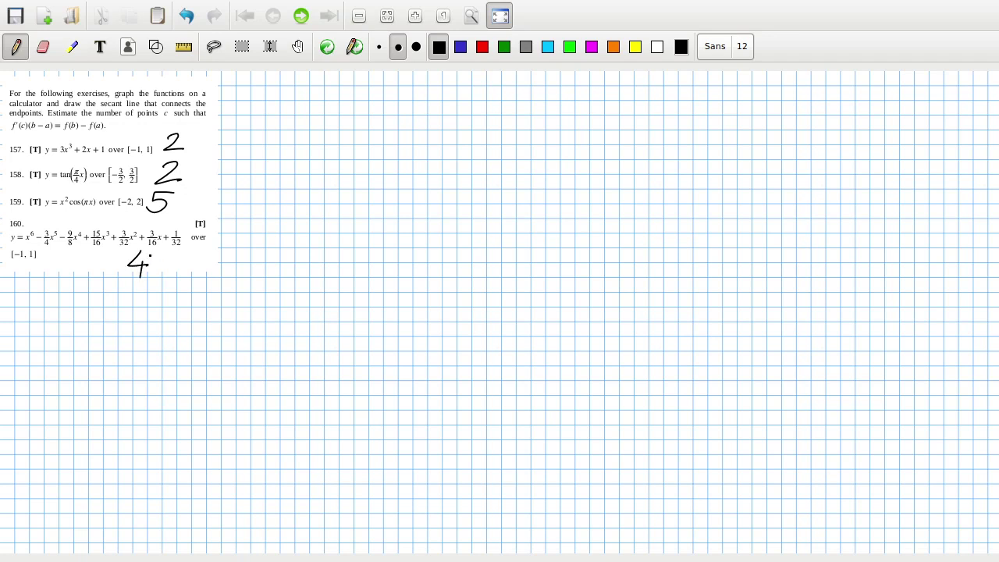
key("alt+Tab")
key("alt+Tab")
key("Tab")
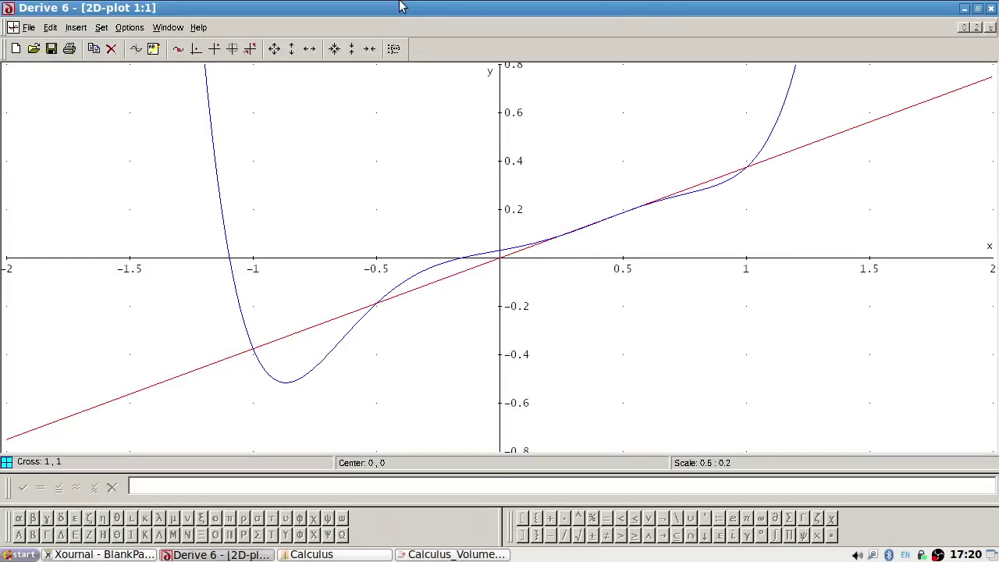
left_click(167, 27)
left_click(199, 74)
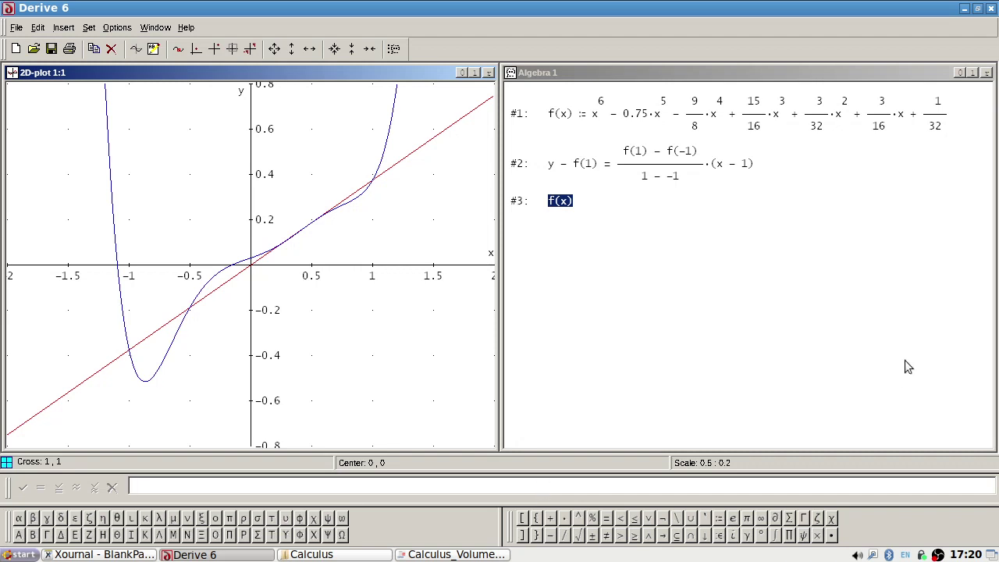
Step: Simplify and expand the secant equation #2 to y = 3·x/8
left_click(730, 74)
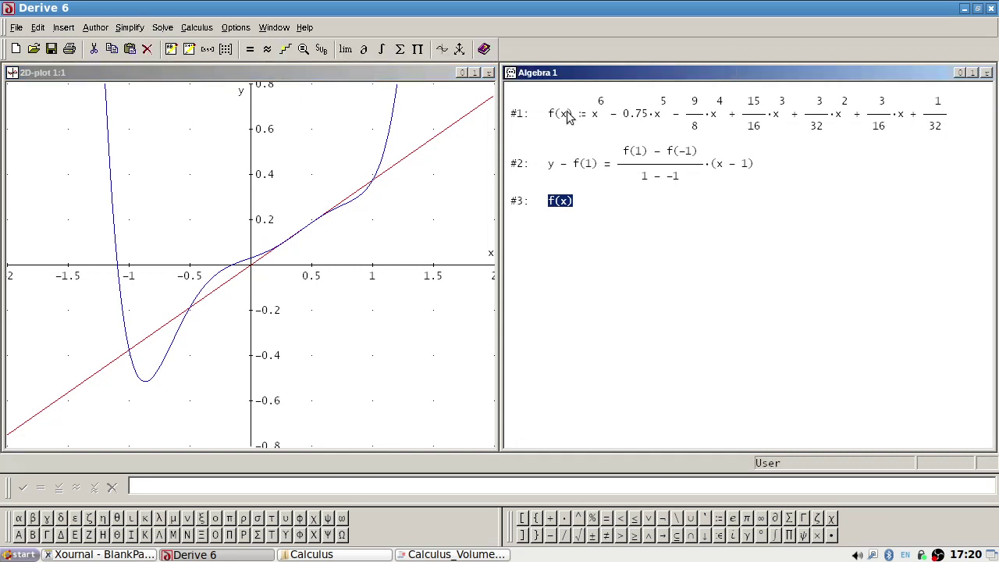
left_click(590, 157)
left_click(129, 27)
left_click(139, 42)
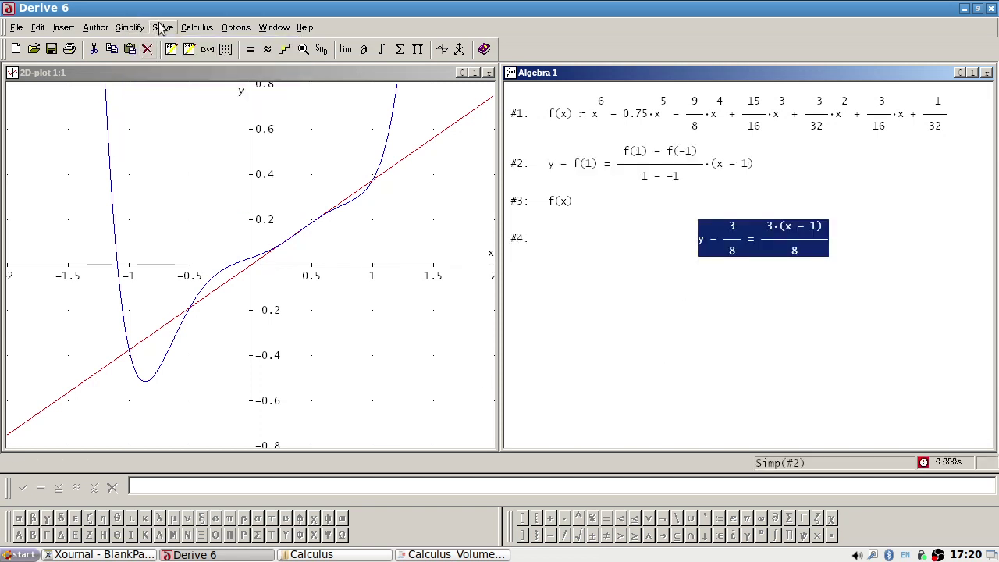
left_click(133, 27)
left_click(178, 77)
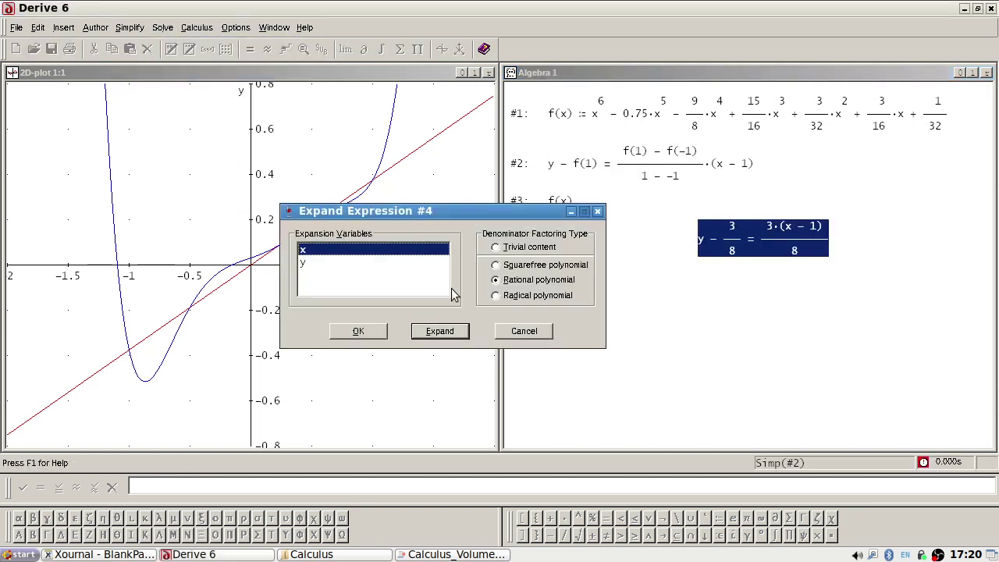
left_click(439, 331)
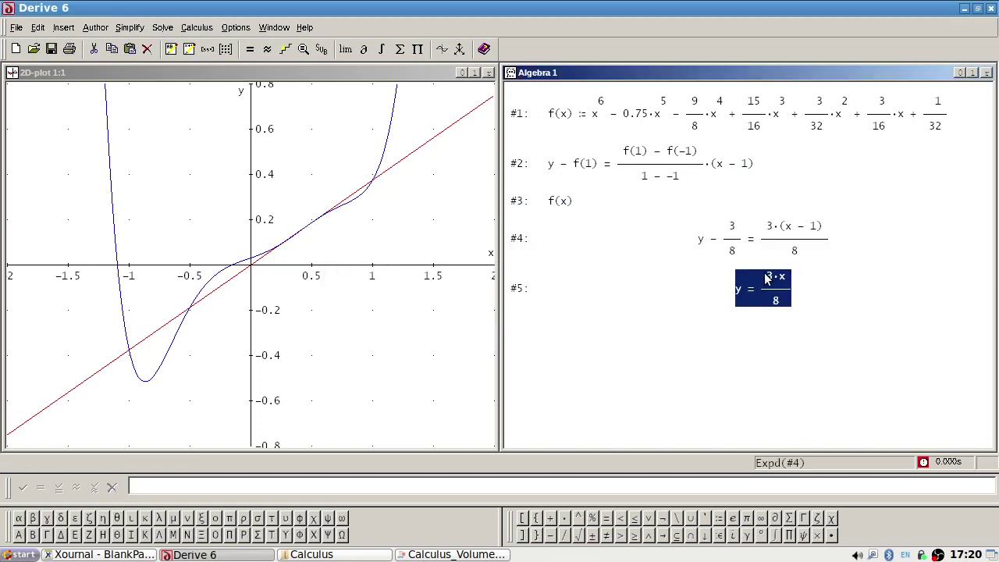
Step: Differentiate f(x) (#3) to get its derivative as #7
left_click(554, 204)
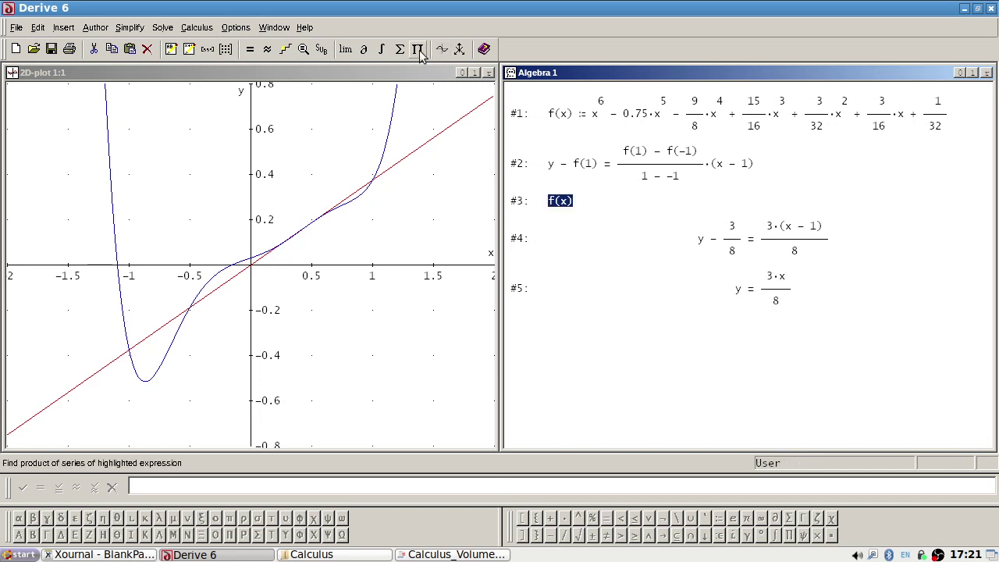
left_click(363, 49)
left_click(398, 308)
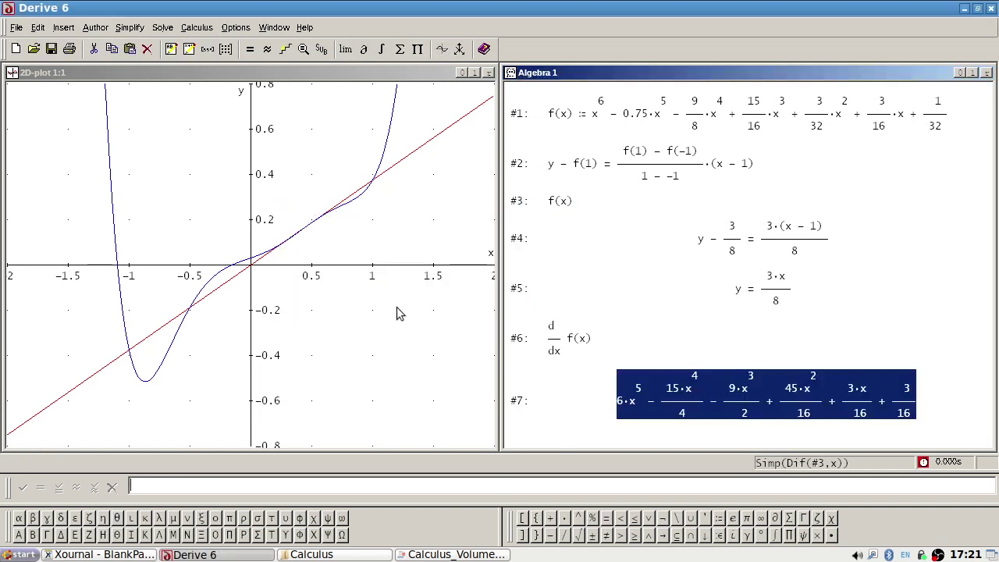
Step: Enter #7 = 3/8 and solve it for x
left_click(650, 489)
type("#7 = 3/")
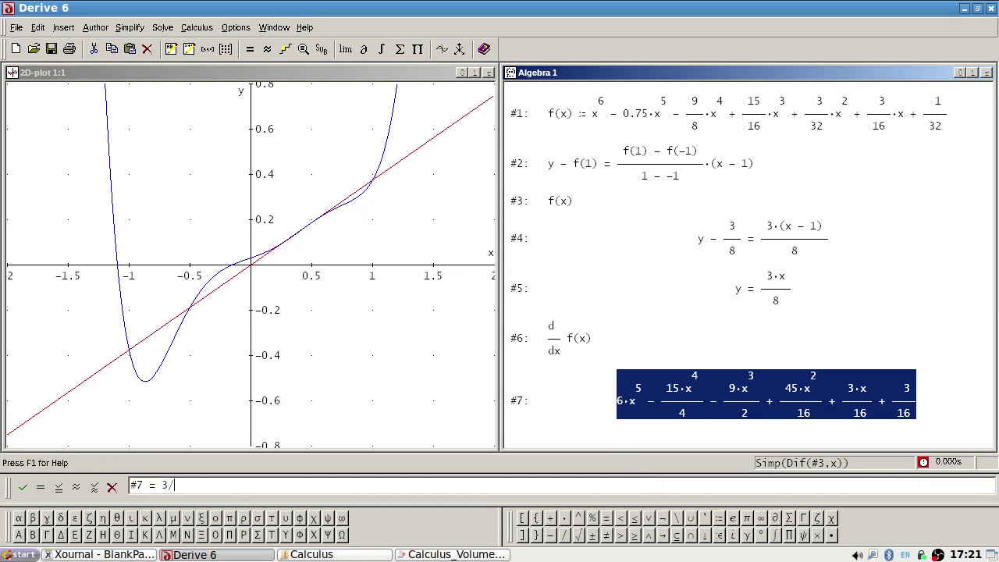
type("8")
key("Return")
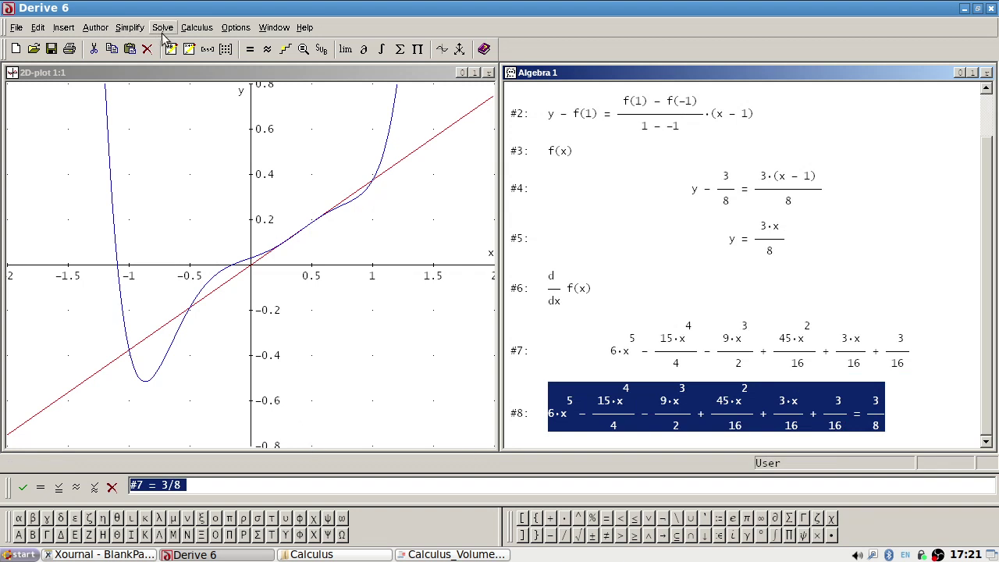
left_click(162, 28)
left_click(176, 44)
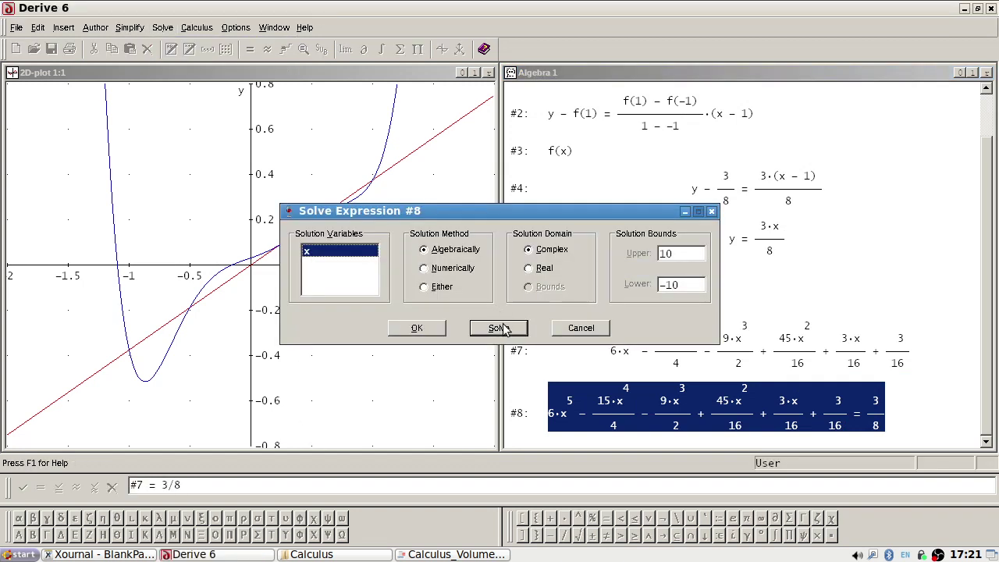
left_click(498, 327)
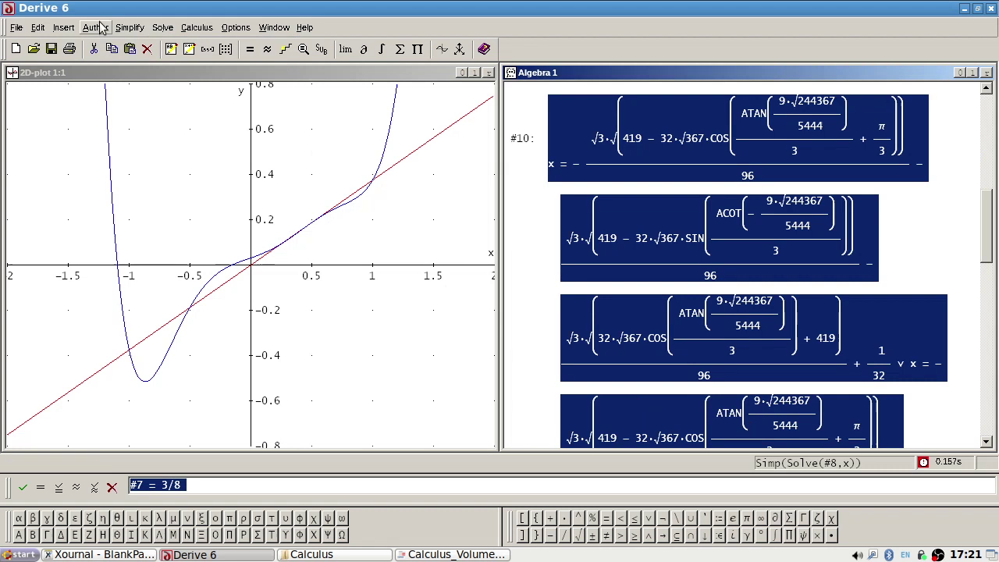
Step: Approximate the solutions: x = −0.2550792612, 0.3354006496, −0.8326659238, 0.8773445354, 0.5
left_click(130, 28)
left_click(180, 109)
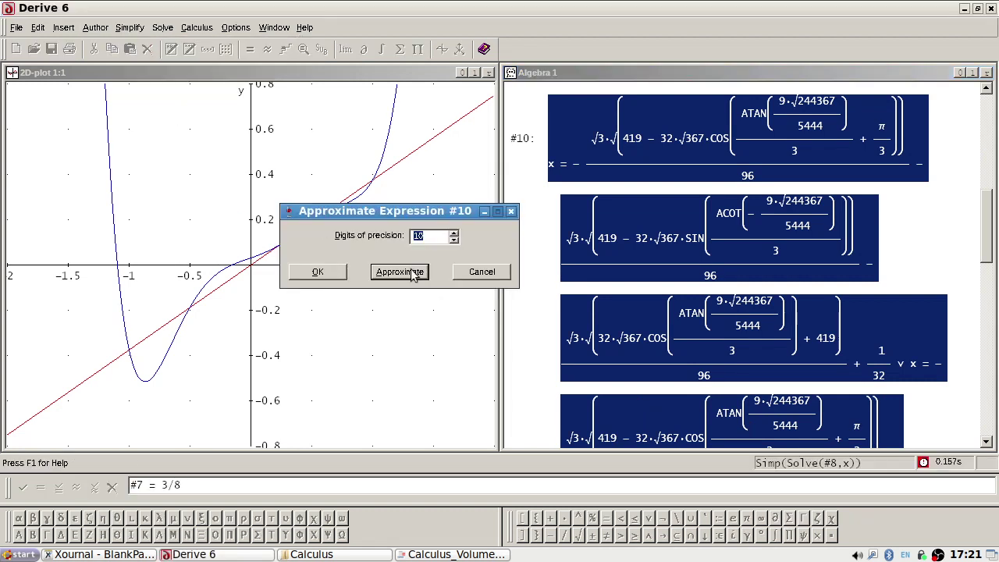
left_click(412, 275)
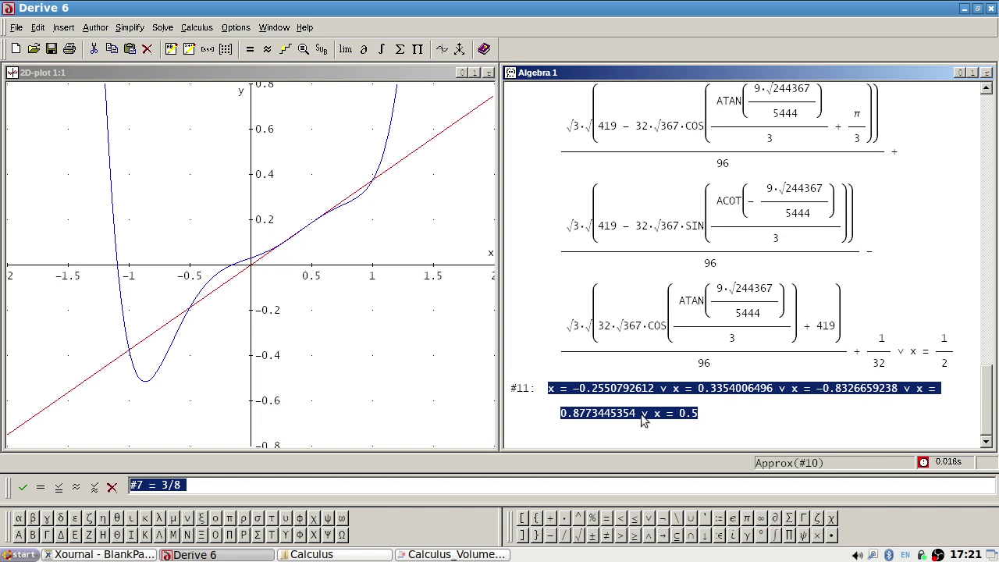
key("alt+Tab")
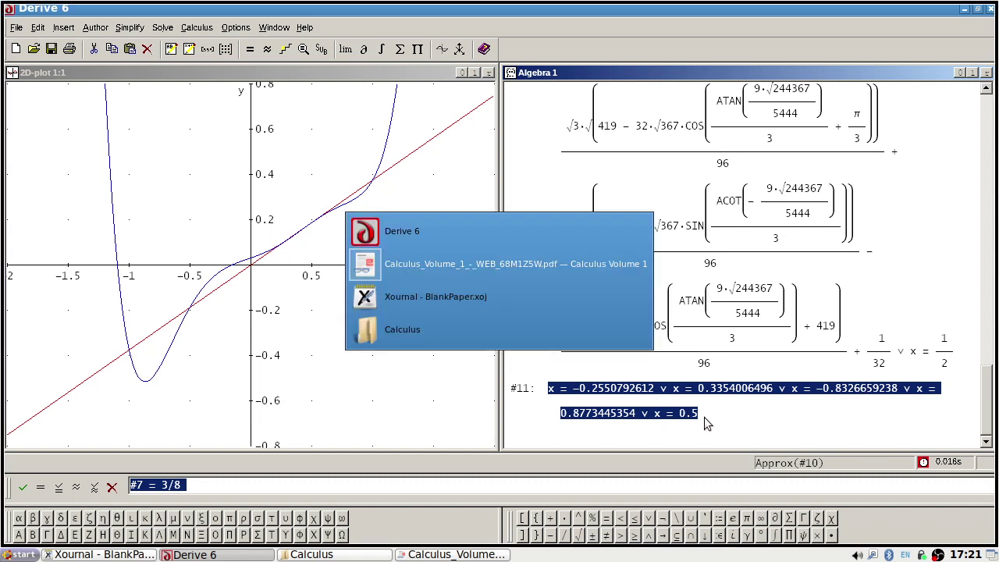
key("alt+Tab")
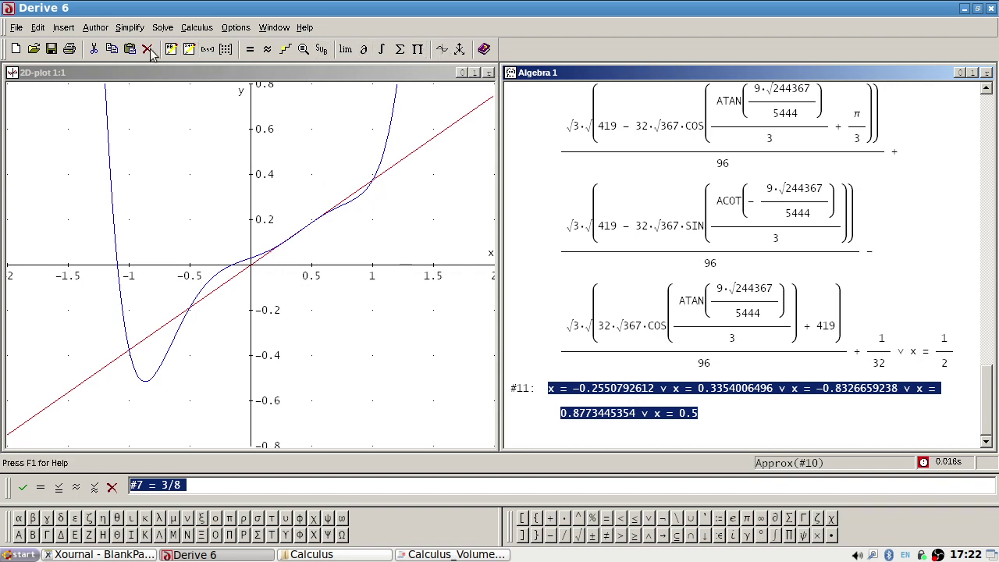
Step: Zoom the 2D plot to a 1:0.2 scale, showing x from −4 to 4 and y within ±0.8
left_click(182, 82)
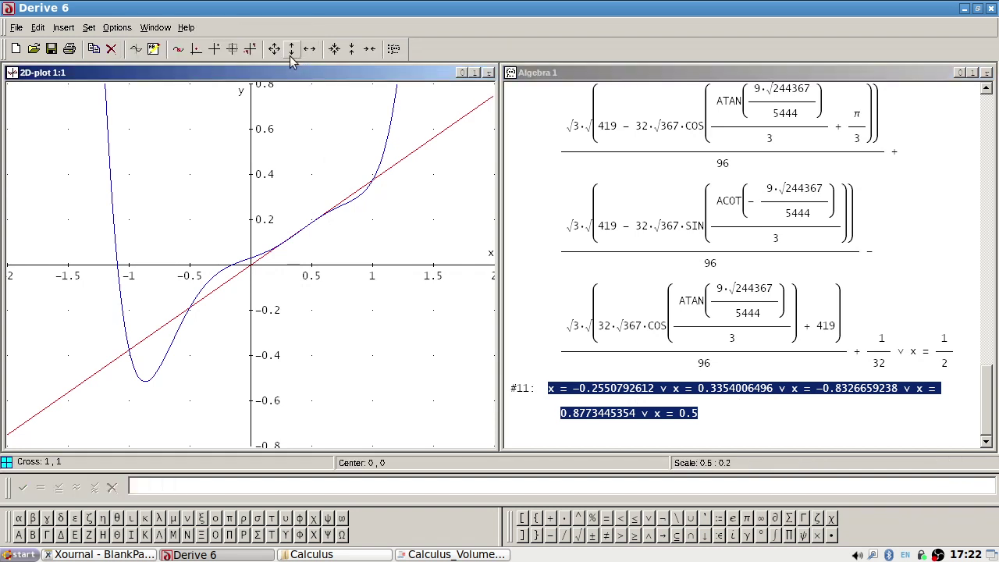
left_click(291, 51)
left_click(351, 50)
left_click(351, 50)
left_click(351, 50)
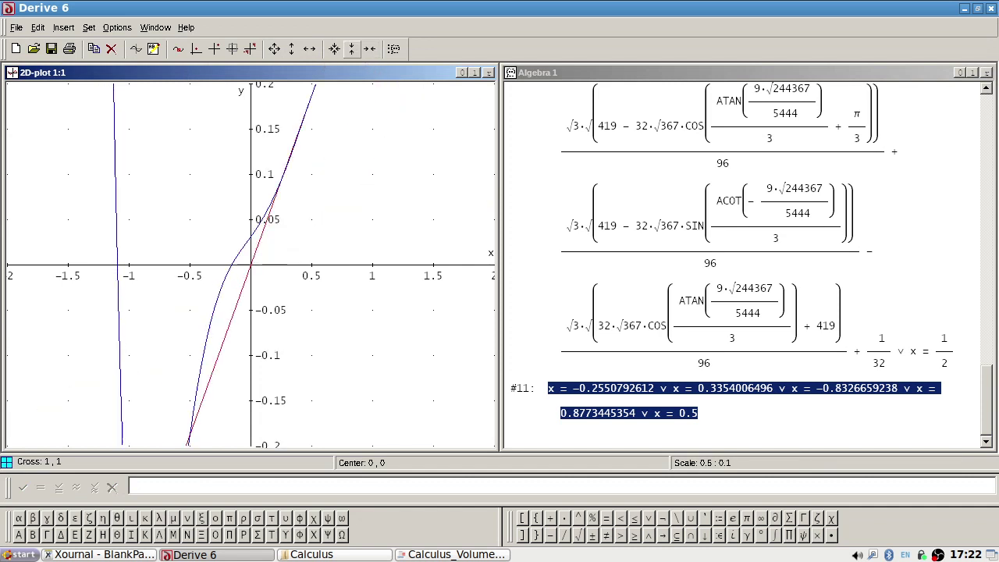
left_click(277, 53)
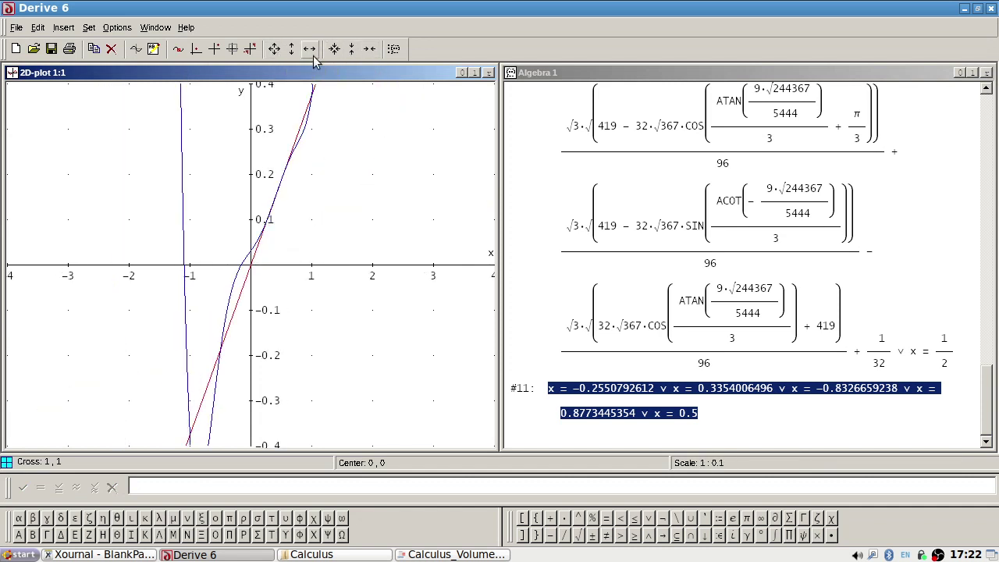
left_click(291, 54)
left_click(291, 50)
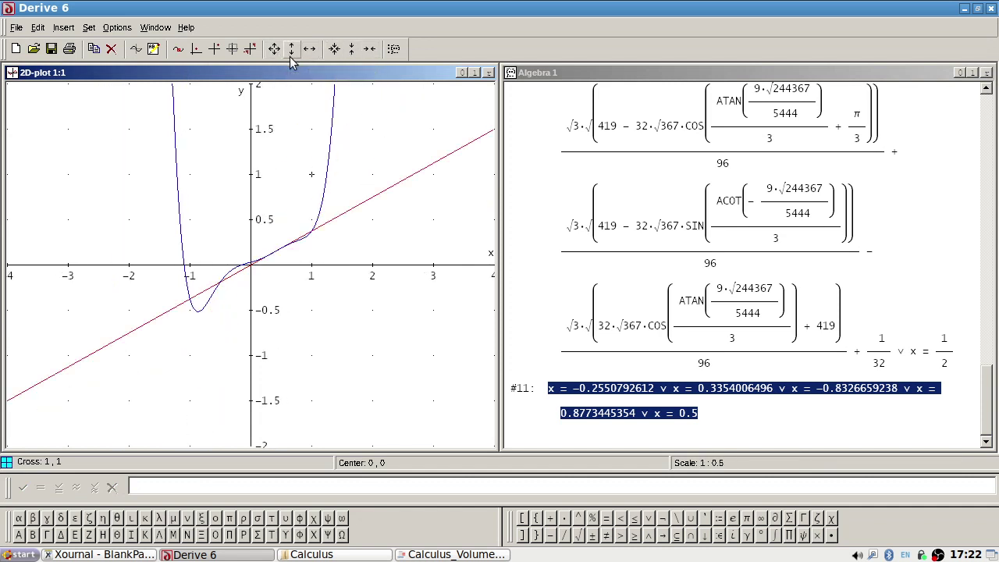
left_click(350, 50)
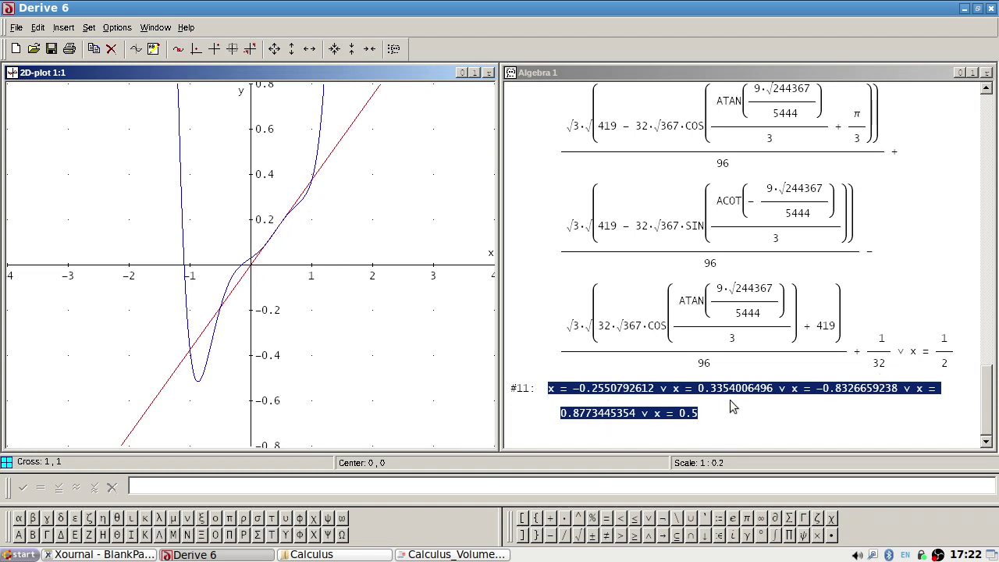
Step: In Xournal, draw a bracket under exercise 160 noting 'hard to see', then return to Derive 6
key("alt+Tab")
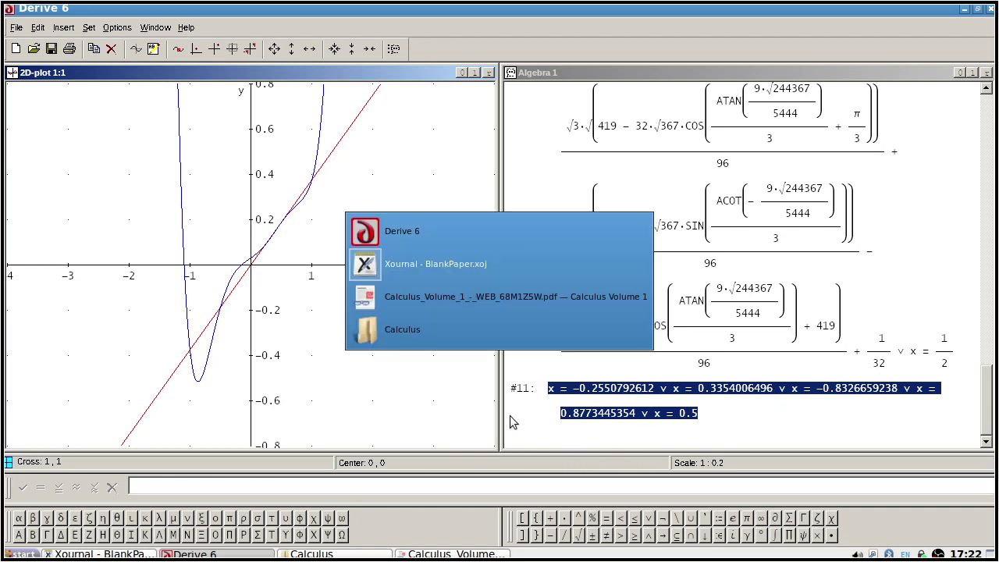
key("alt+Tab")
key("alt+Tab")
key("Tab")
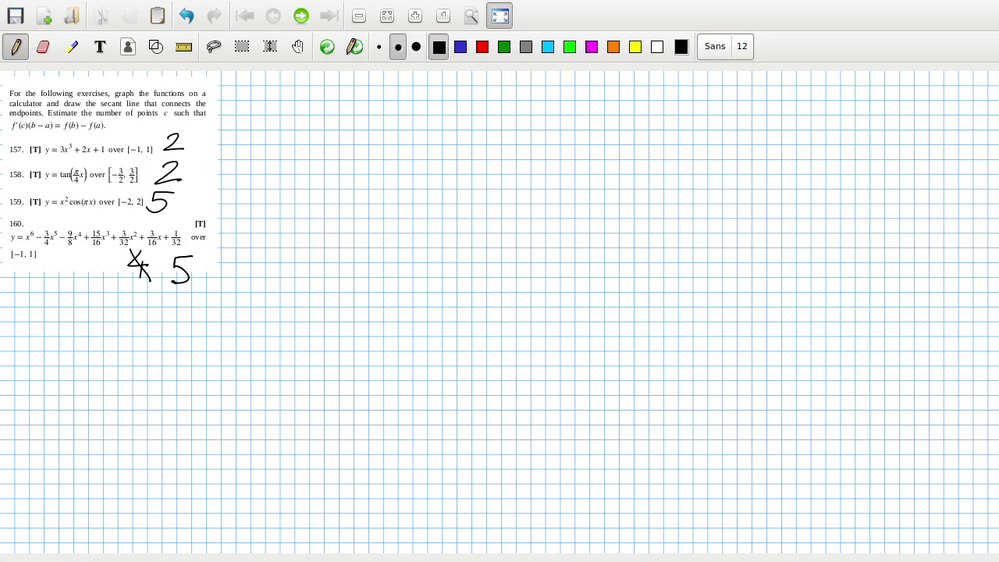
left_click_drag(55, 263, 60, 305)
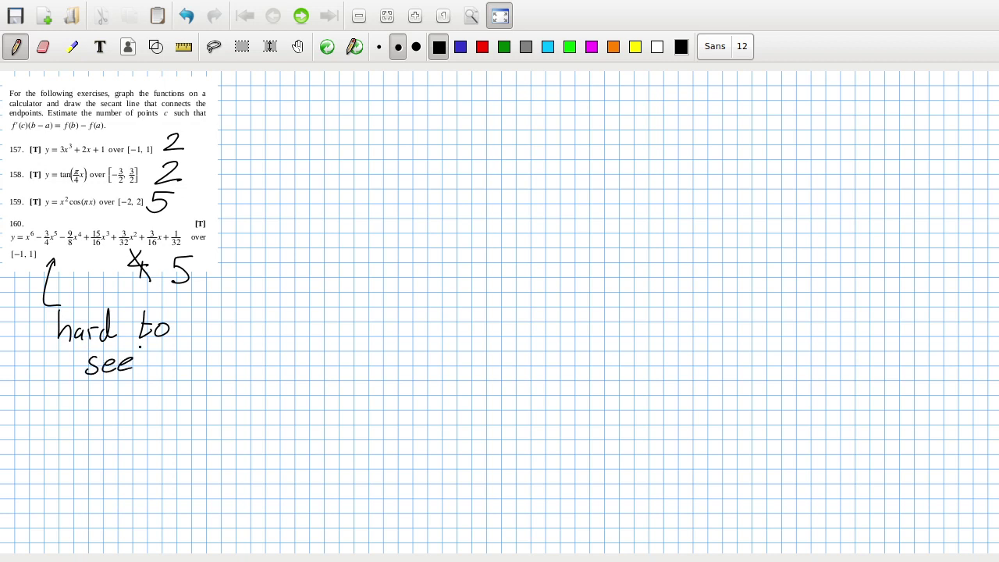
key("alt+Tab")
key("alt+Tab")
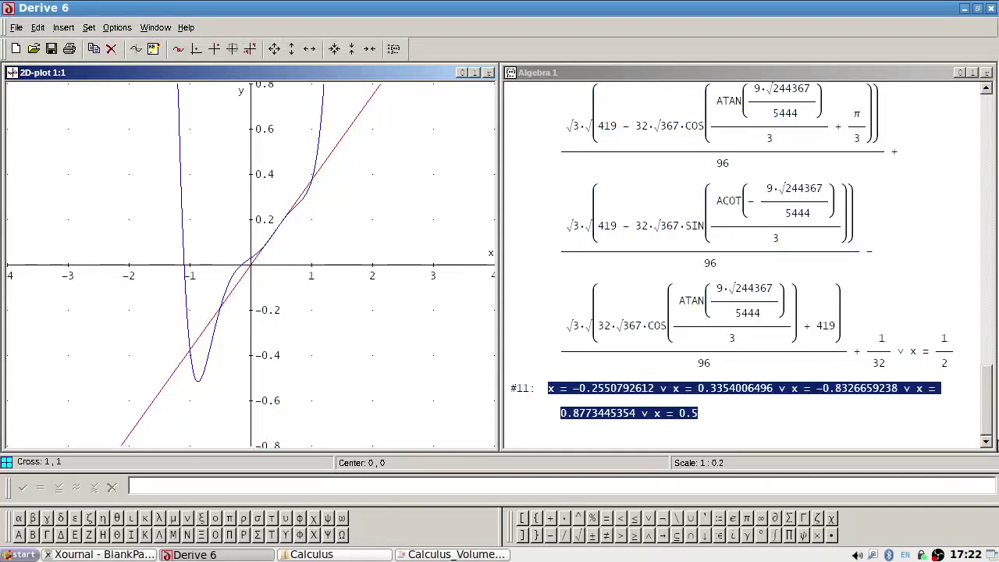
key("alt+Tab")
Step: Switch to the Calculus Volume 1 PDF and jump to section 4.5 from the outline
key("Tab")
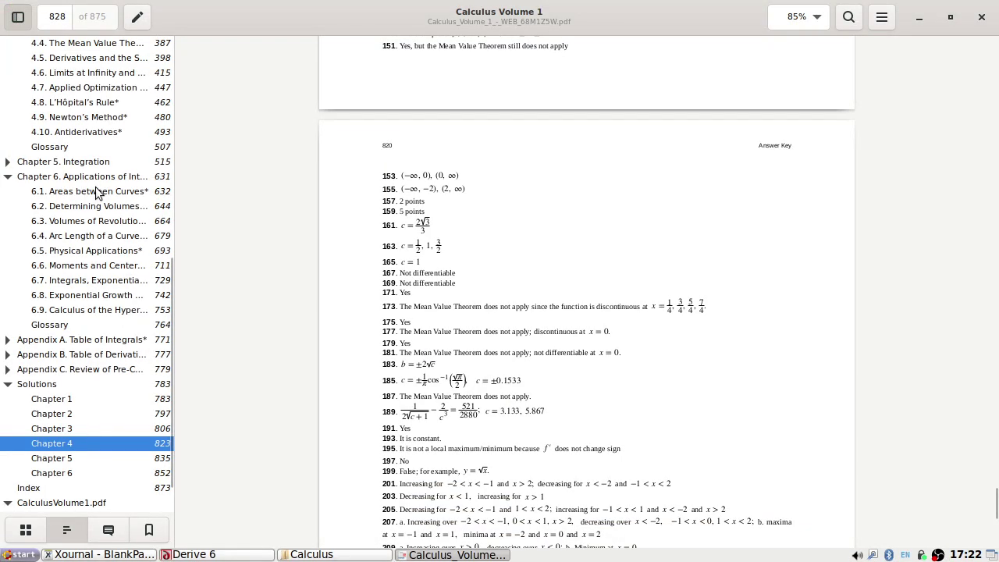
scroll(112, 230, "down", 2)
scroll(111, 156, "up", 4)
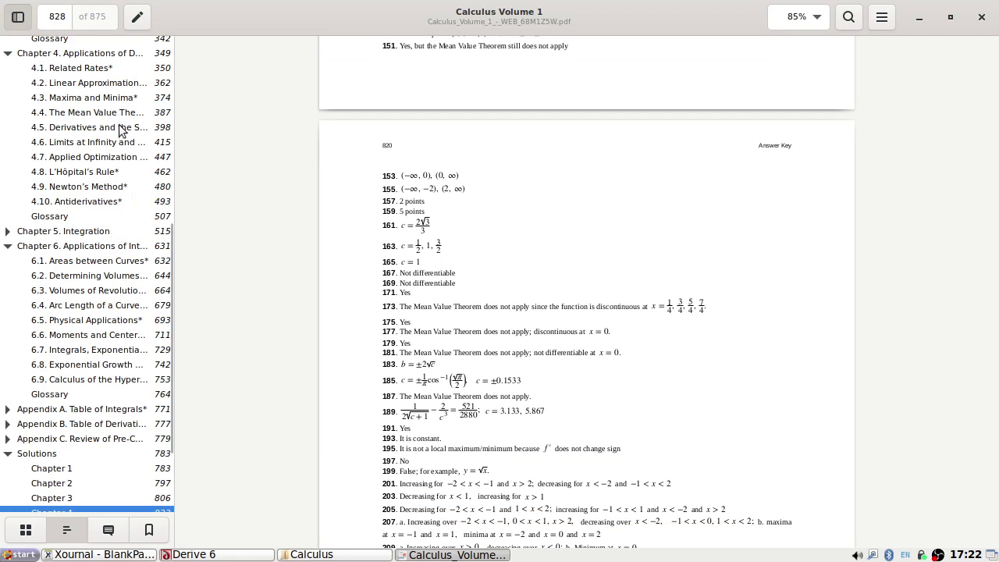
left_click(121, 127)
Step: Scroll back to the 4.4 Exercises page, then maximize the screen recorder window
scroll(573, 280, "up", 15)
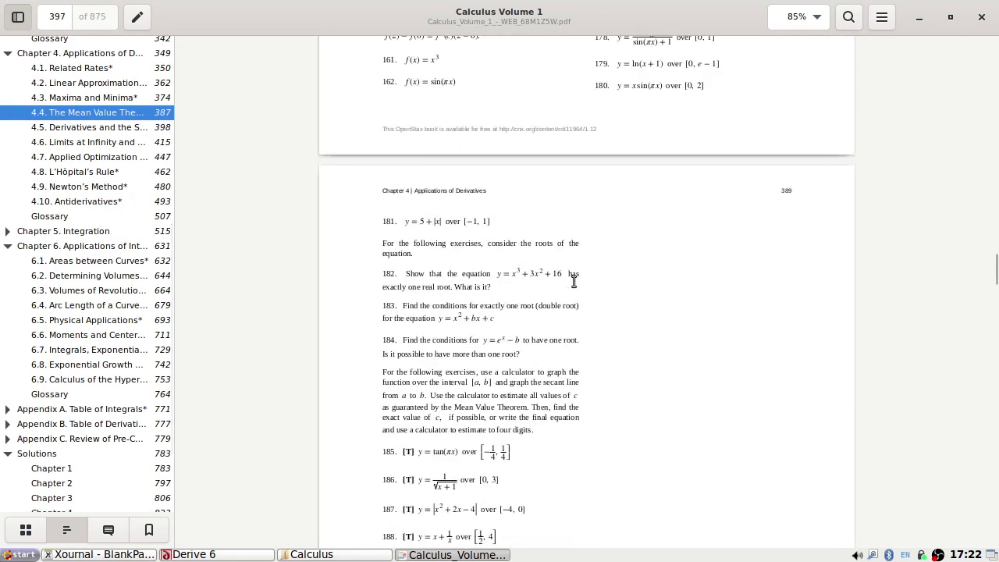
scroll(571, 303, "down", 3)
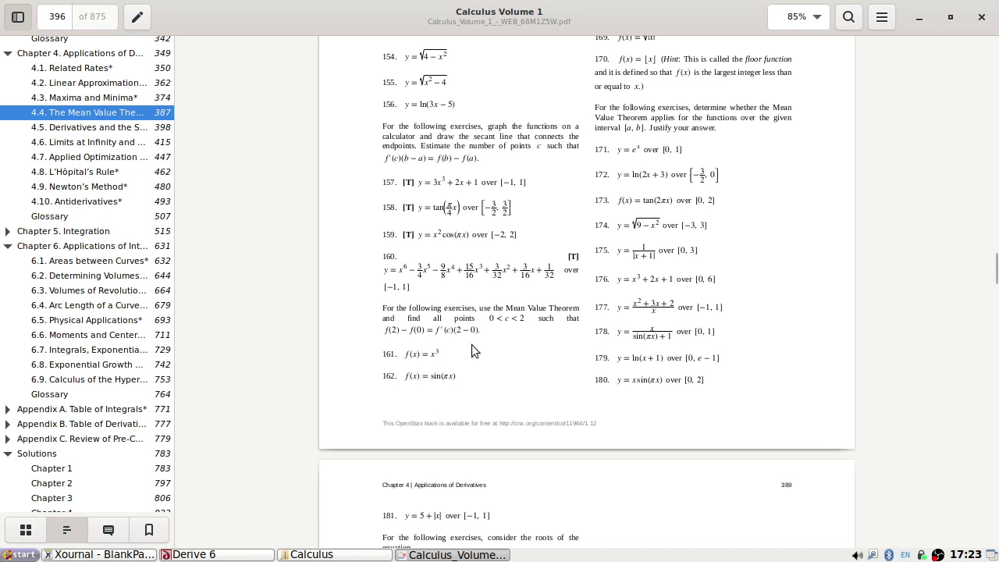
scroll(472, 347, "up", 5)
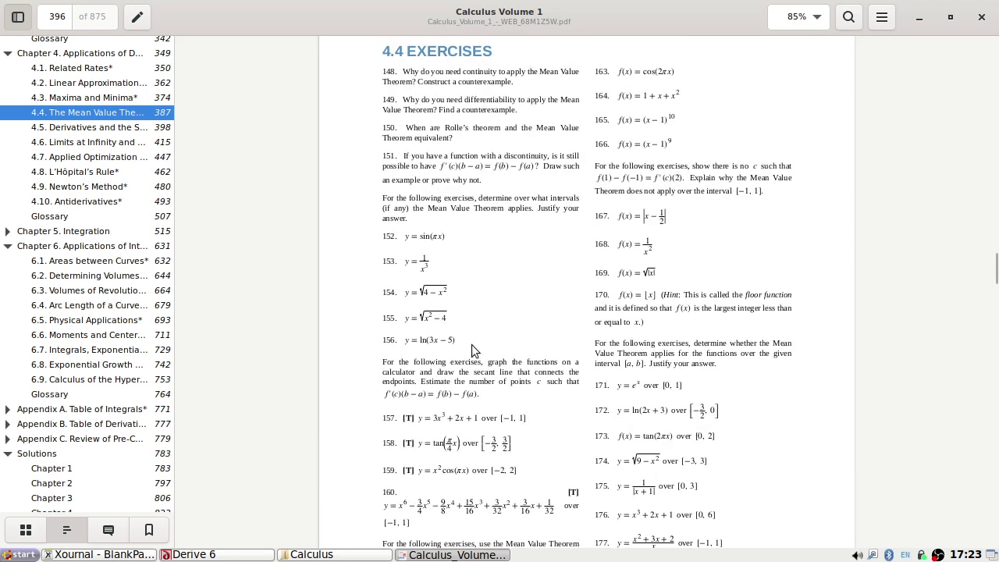
scroll(472, 347, "down", 6)
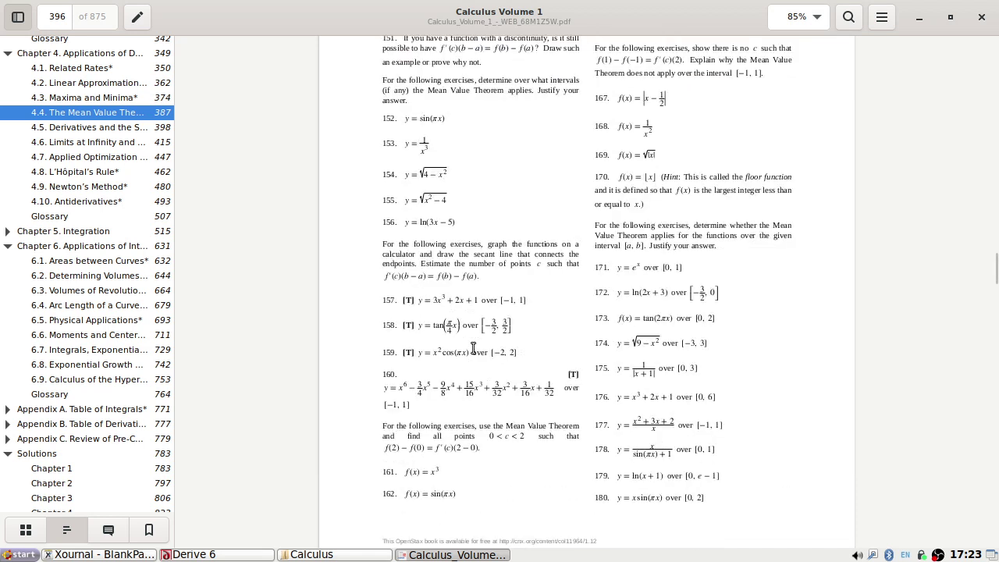
scroll(471, 353, "up", 5)
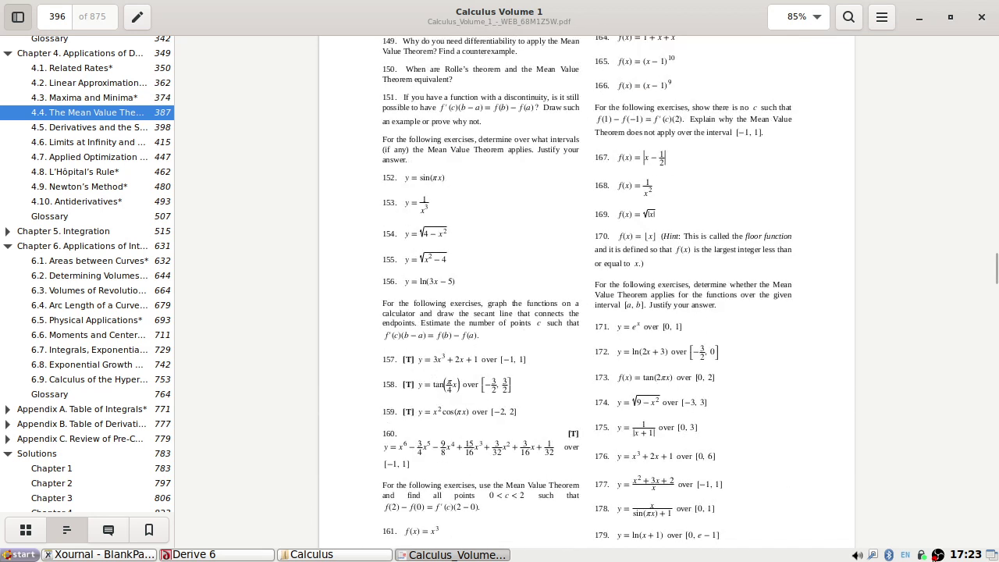
left_click(937, 555)
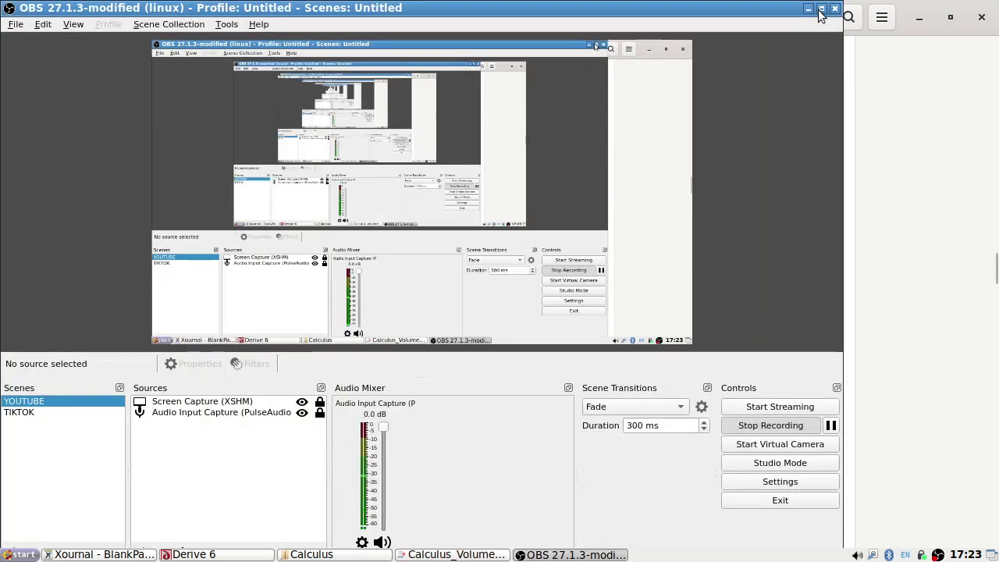
left_click(820, 10)
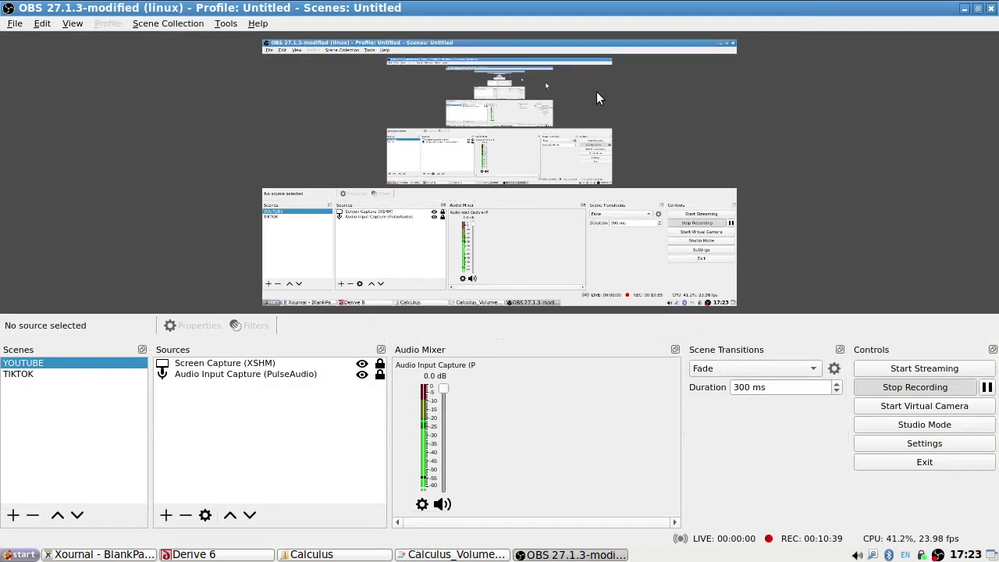